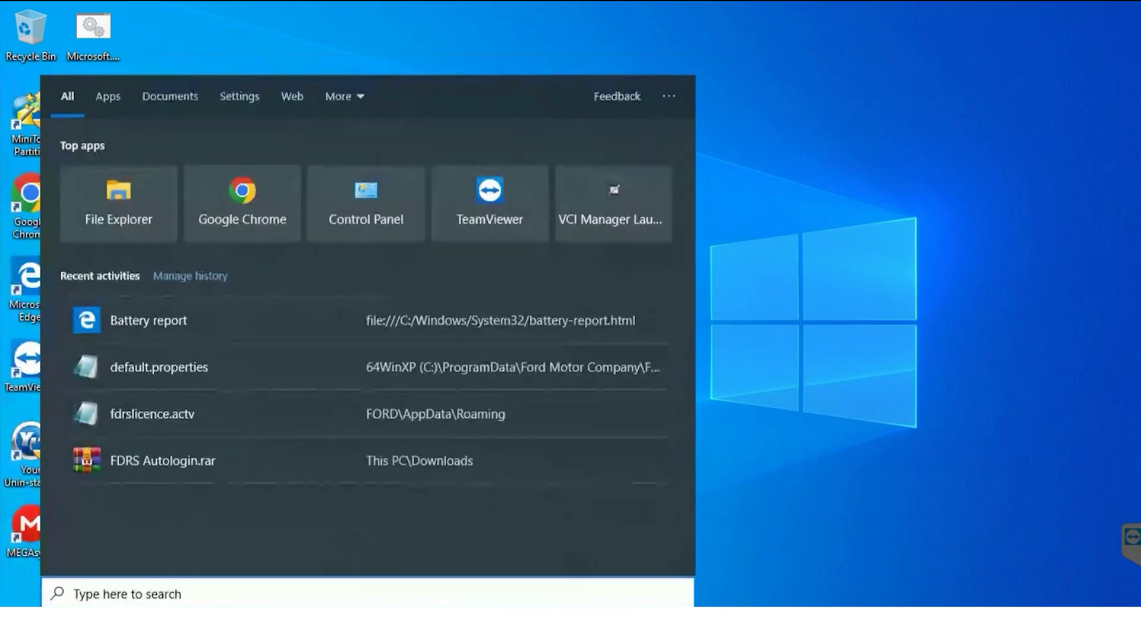
pyautogui.write('virus')
# Step: Turn off real-time, cloud-delivered and tamper protection in Virus & threat protection settings
pyautogui.press('Return')
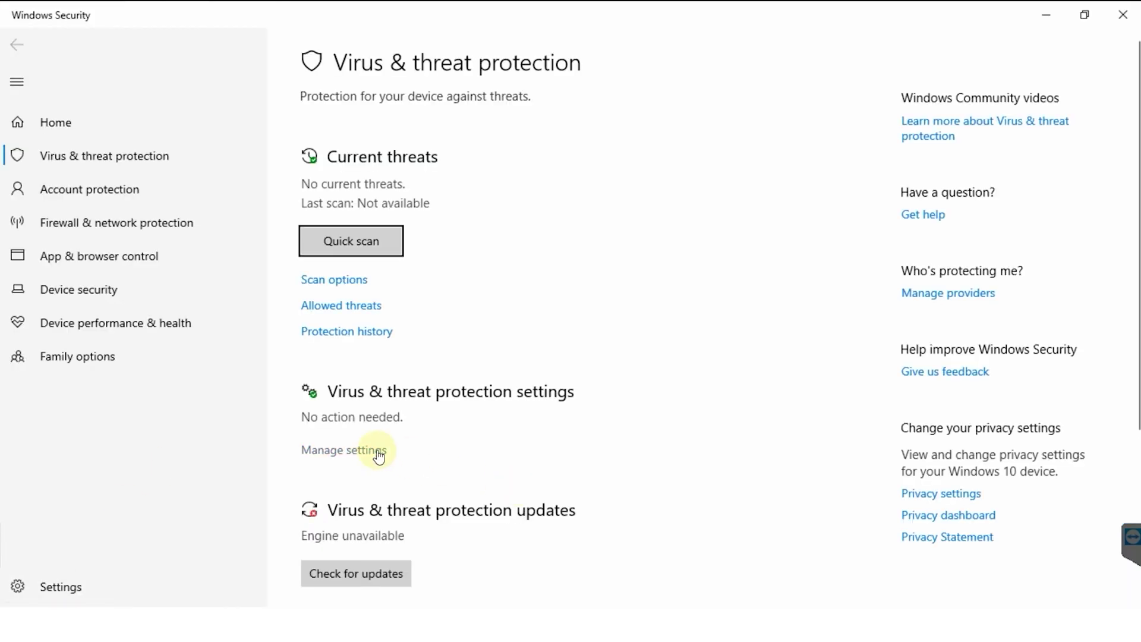
pyautogui.click(372, 449)
pyautogui.click(319, 271)
pyautogui.scroll(-2, 497, 346)
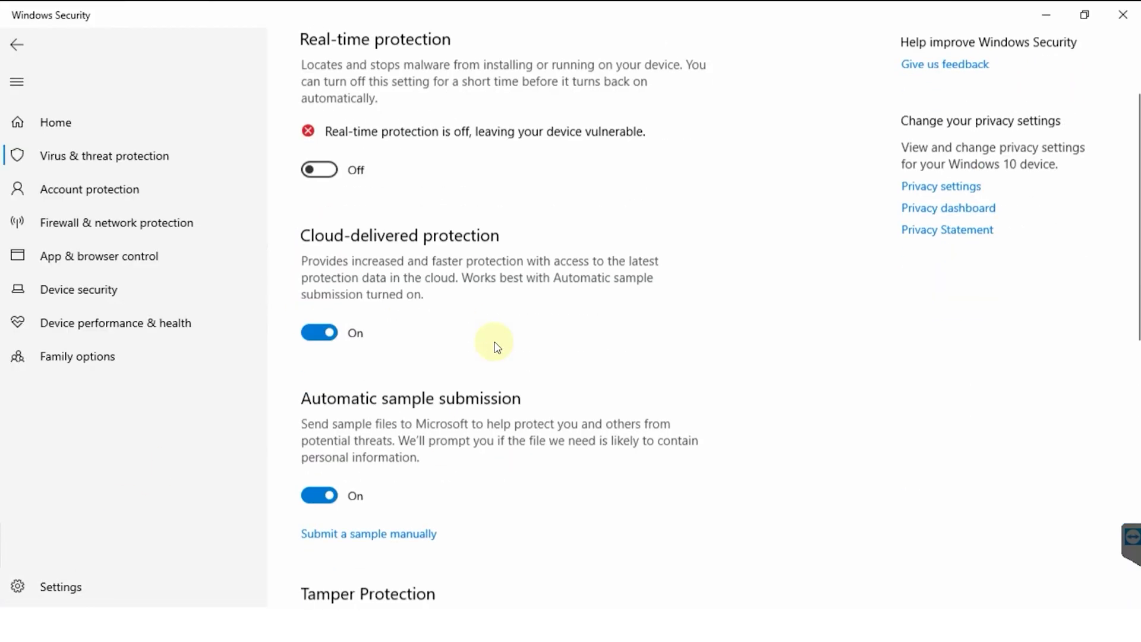
pyautogui.click(321, 290)
pyautogui.scroll(-2, 423, 324)
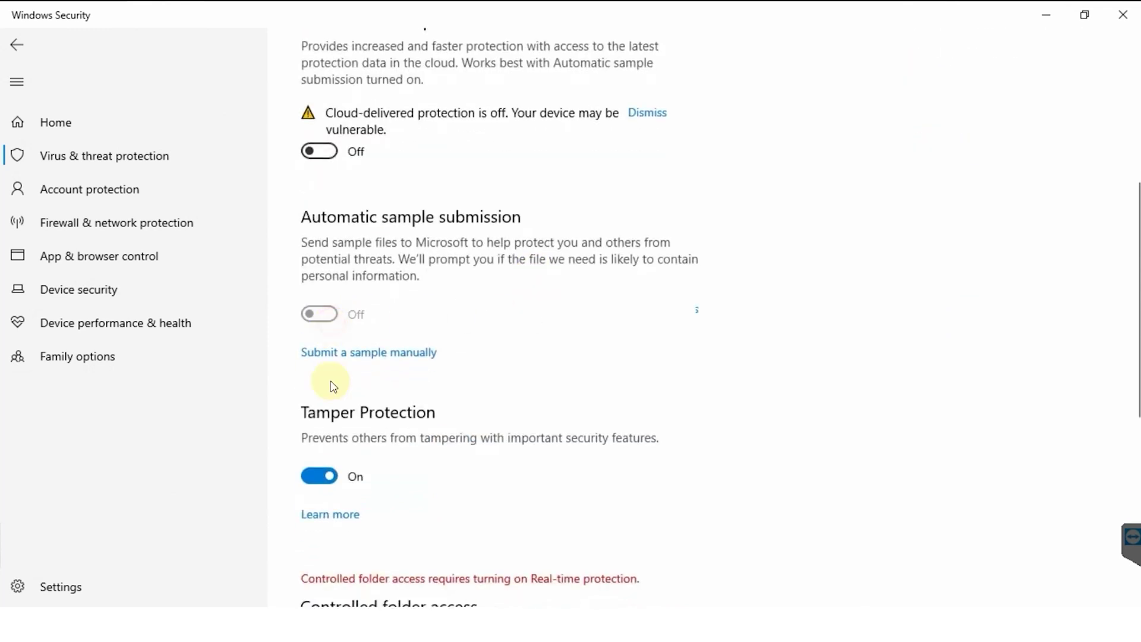
pyautogui.click(326, 507)
pyautogui.scroll(-1, 500, 375)
# Step: Turn off the public and private network firewalls
pyautogui.click(164, 227)
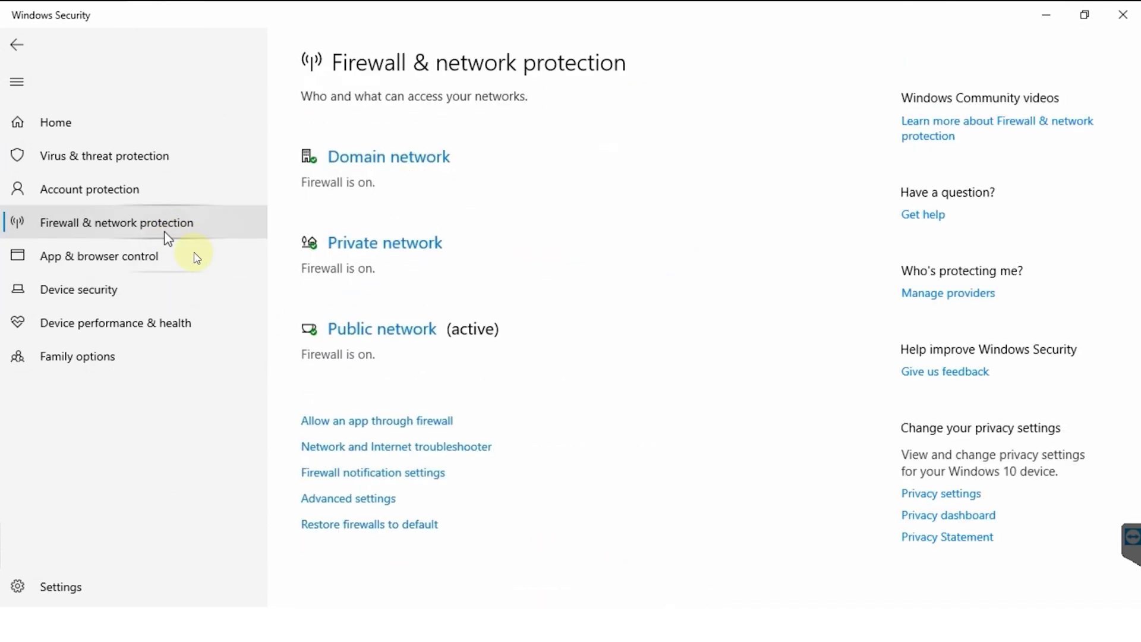
pyautogui.click(378, 328)
pyautogui.click(319, 353)
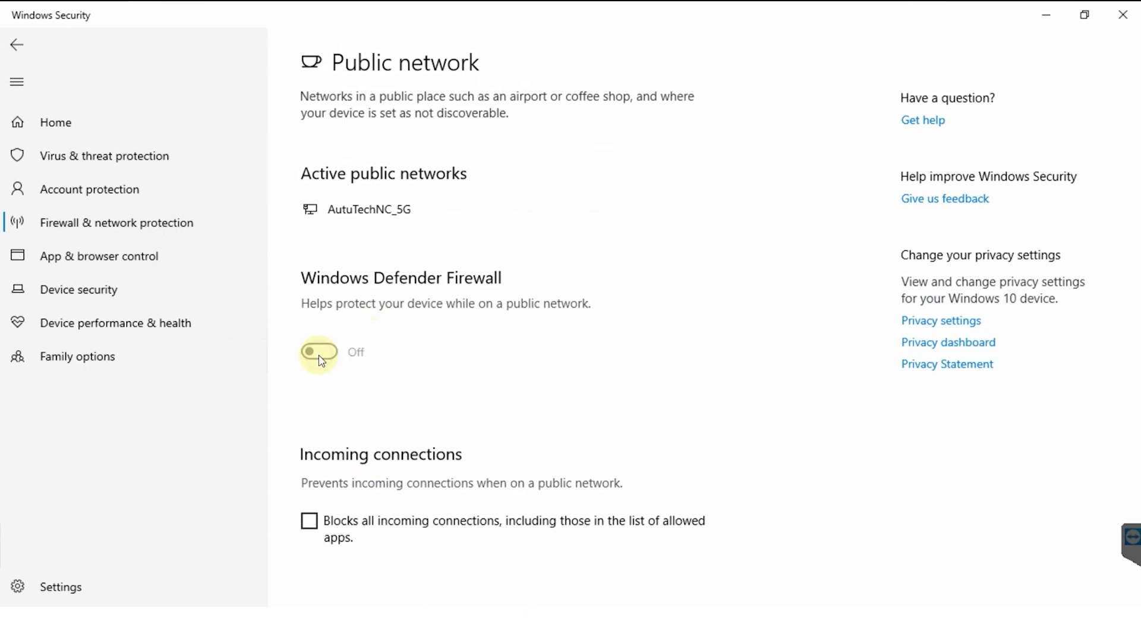
pyautogui.click(16, 45)
pyautogui.click(349, 242)
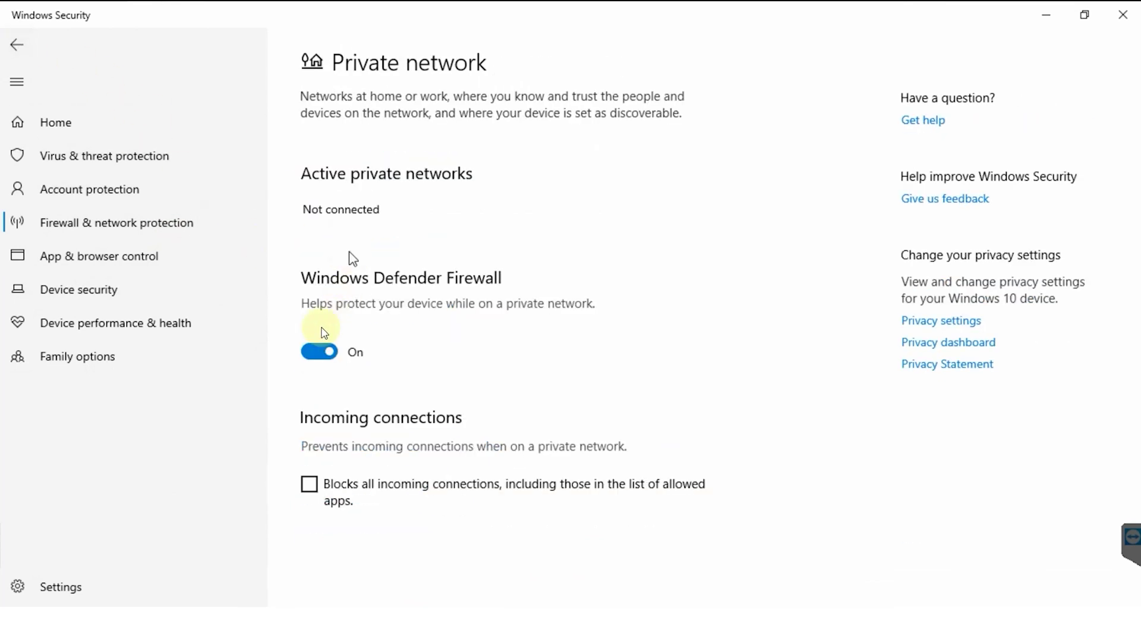
pyautogui.click(310, 357)
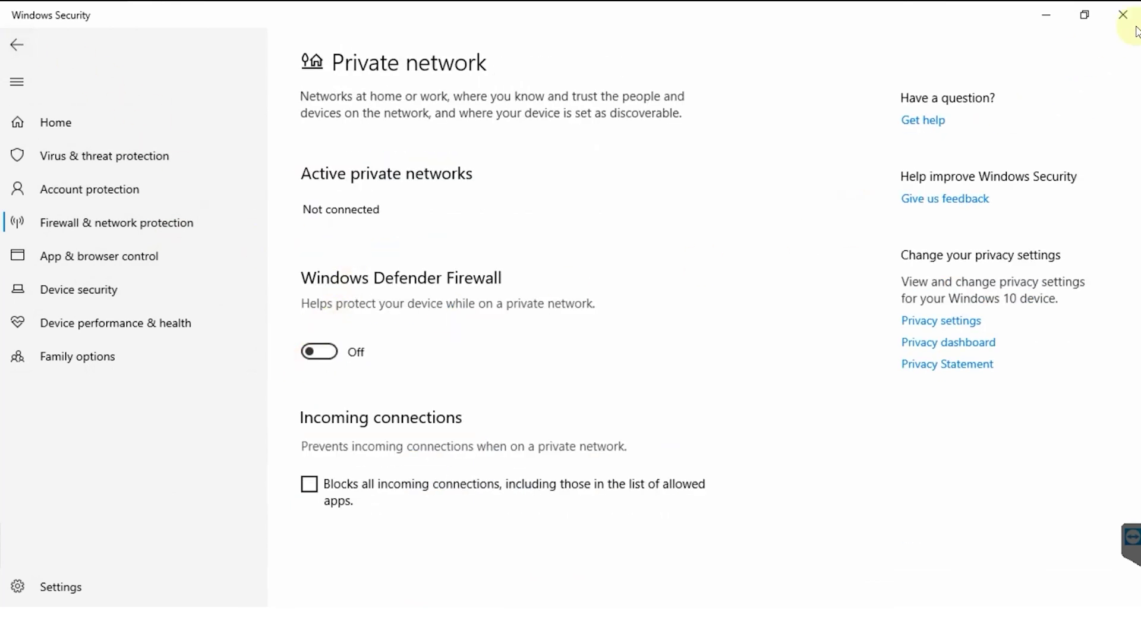
# Step: Close Windows Security and disable Windows Defender completely with DefenderControl
pyautogui.click(1123, 15)
pyautogui.doubleClick(312, 179)
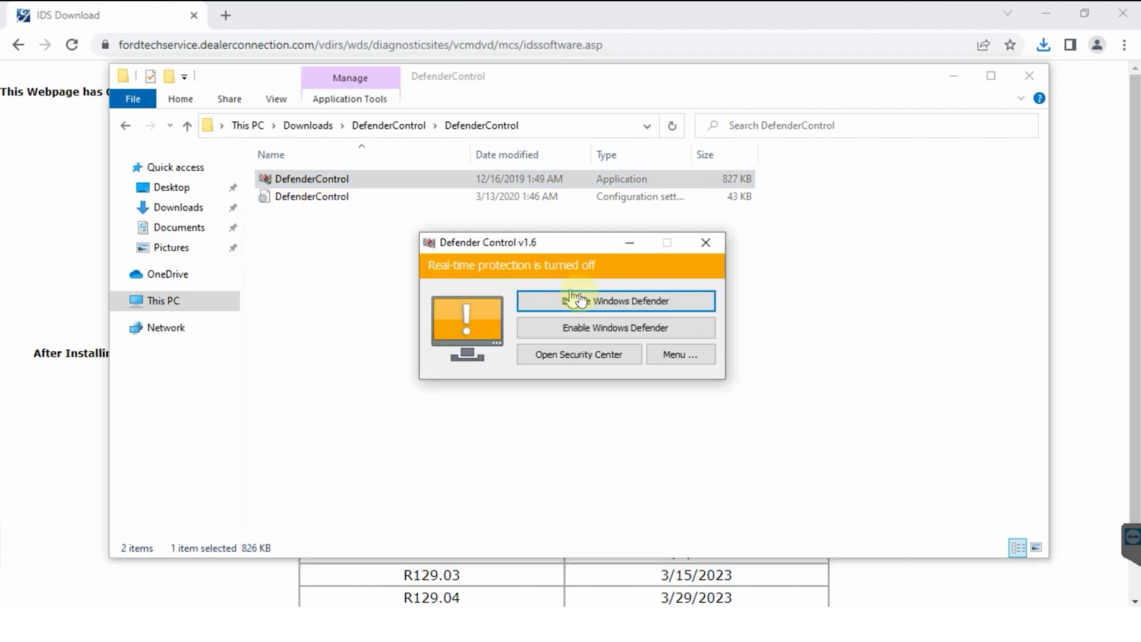
pyautogui.click(592, 297)
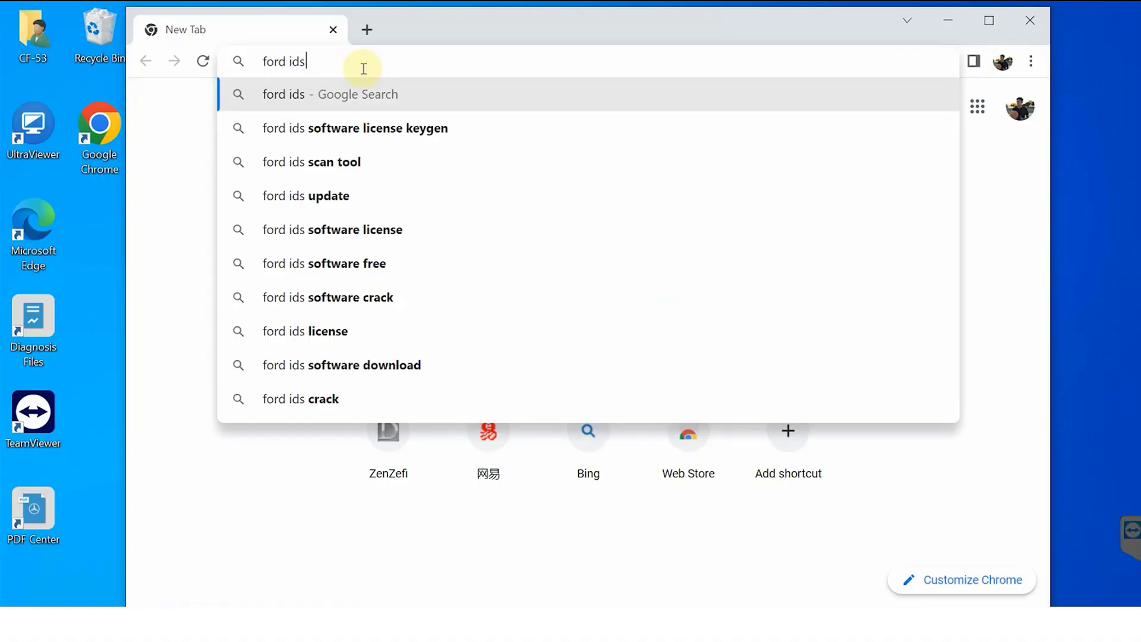
# Step: Search 'ford ids' and download 'IDS 129 Full' from the Software Download Links page
pyautogui.press('Return')
pyautogui.click(257, 290)
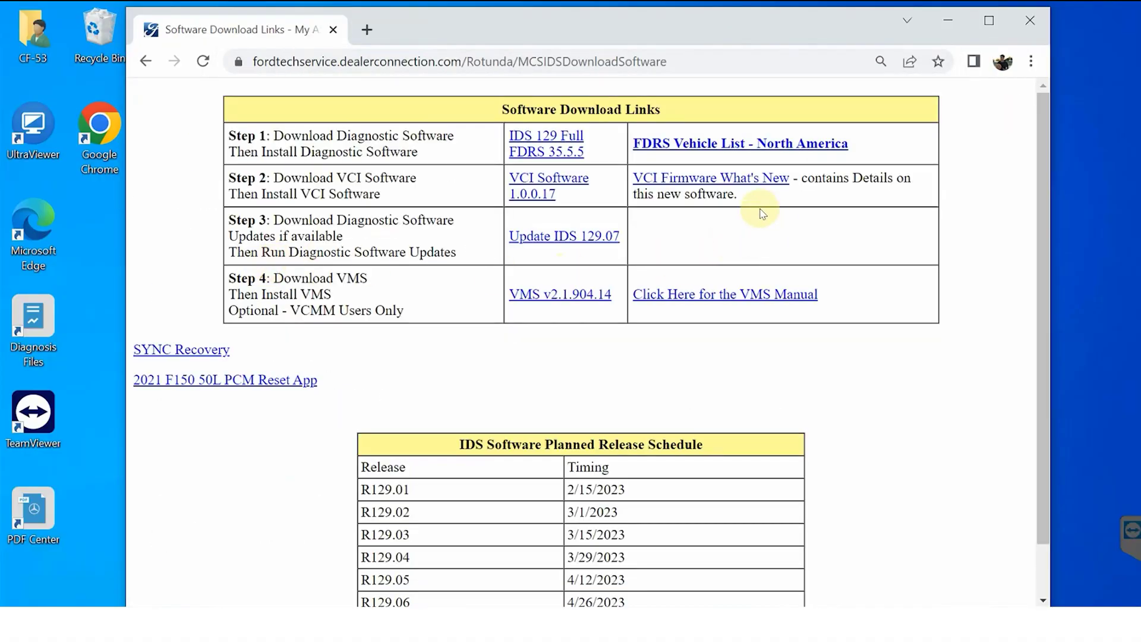
pyautogui.click(520, 137)
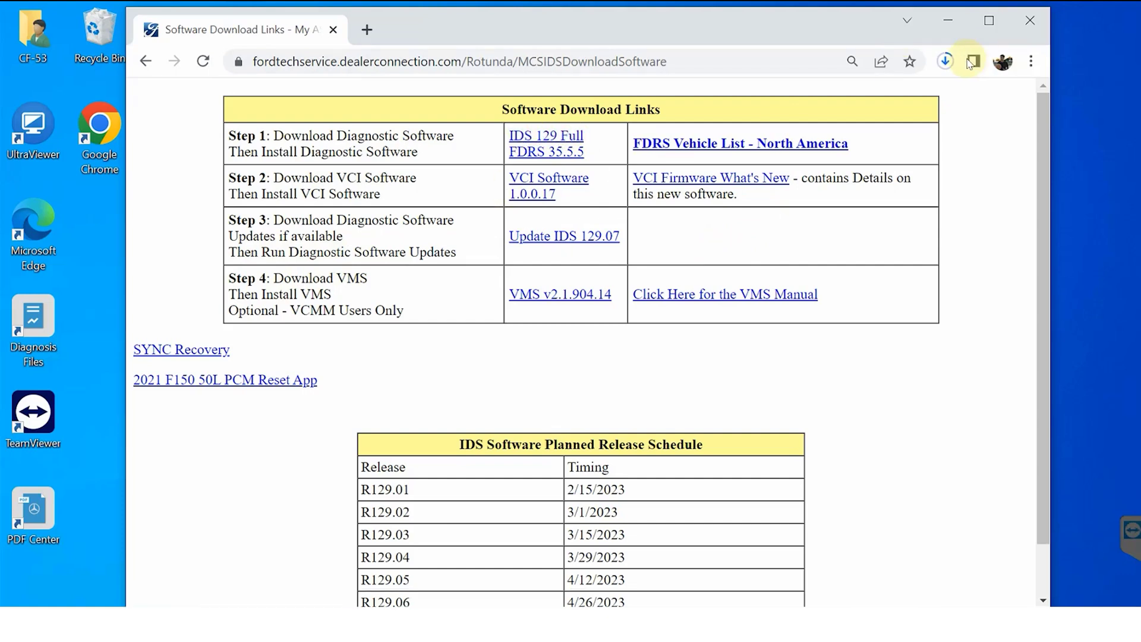
pyautogui.click(950, 65)
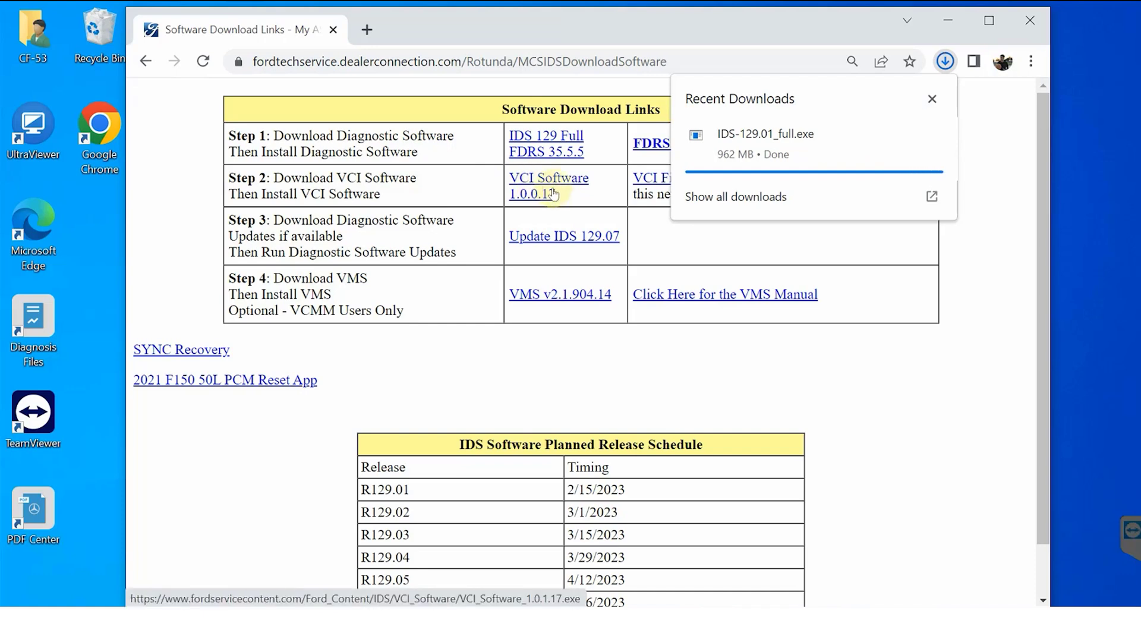
pyautogui.moveTo(785, 143)
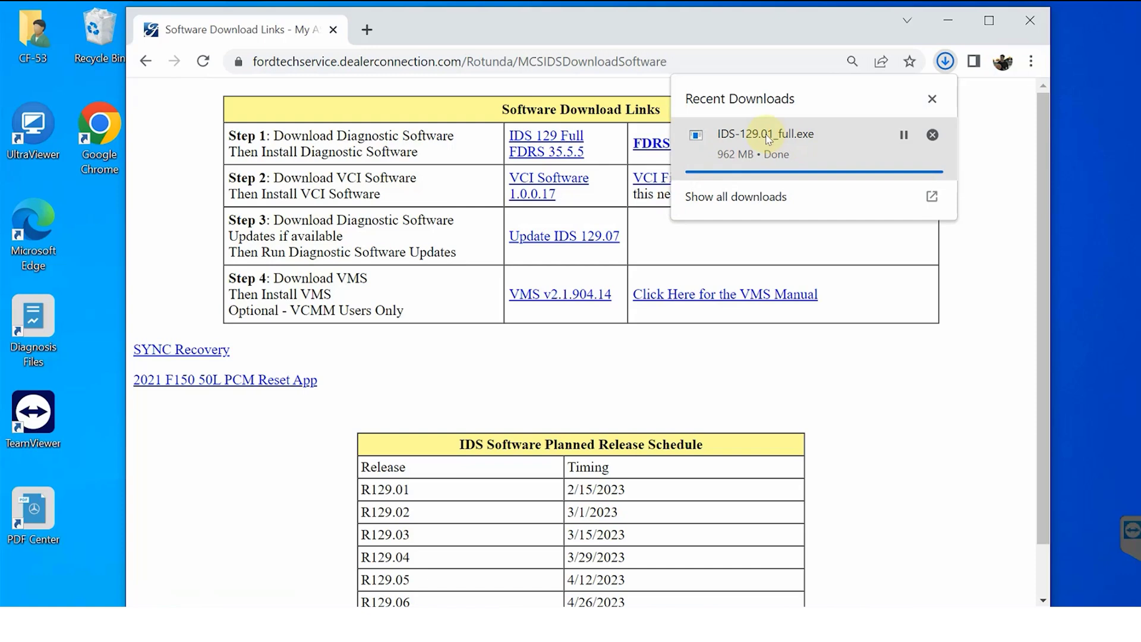
# Step: Run IDS-129.01_full.exe from the Downloads folder as administrator
pyautogui.rightClick(767, 136)
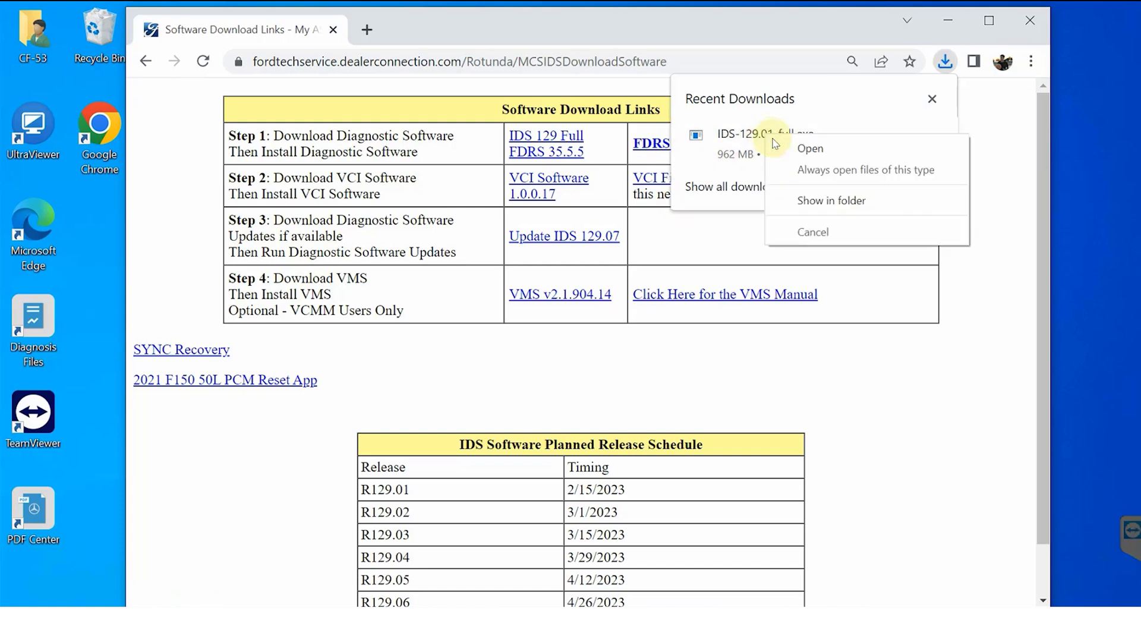
pyautogui.click(814, 201)
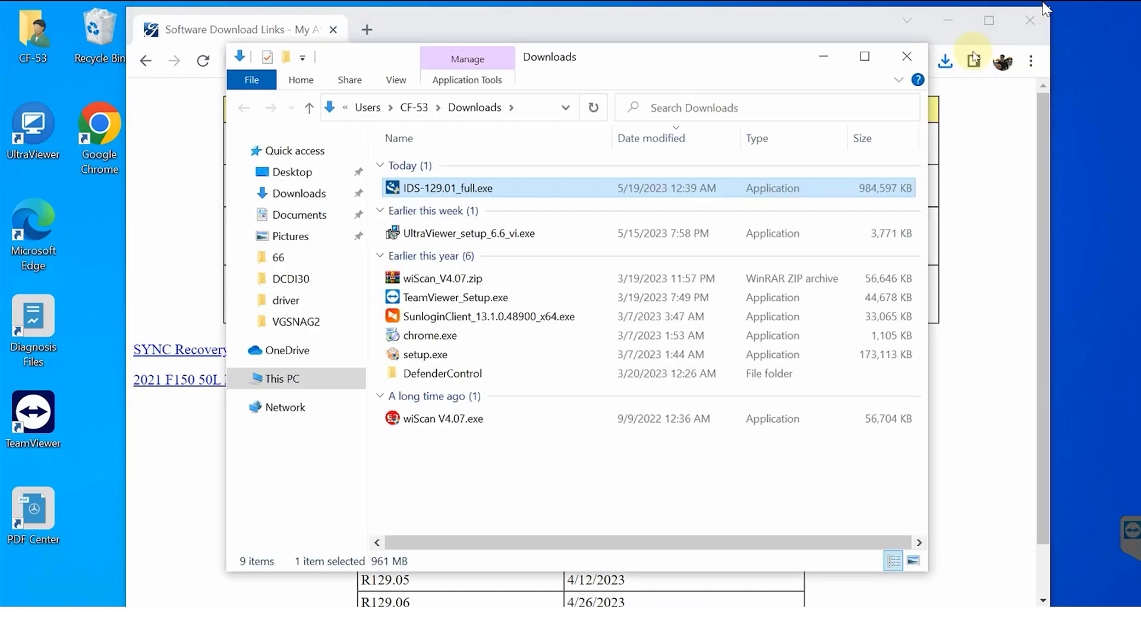
pyautogui.rightClick(441, 189)
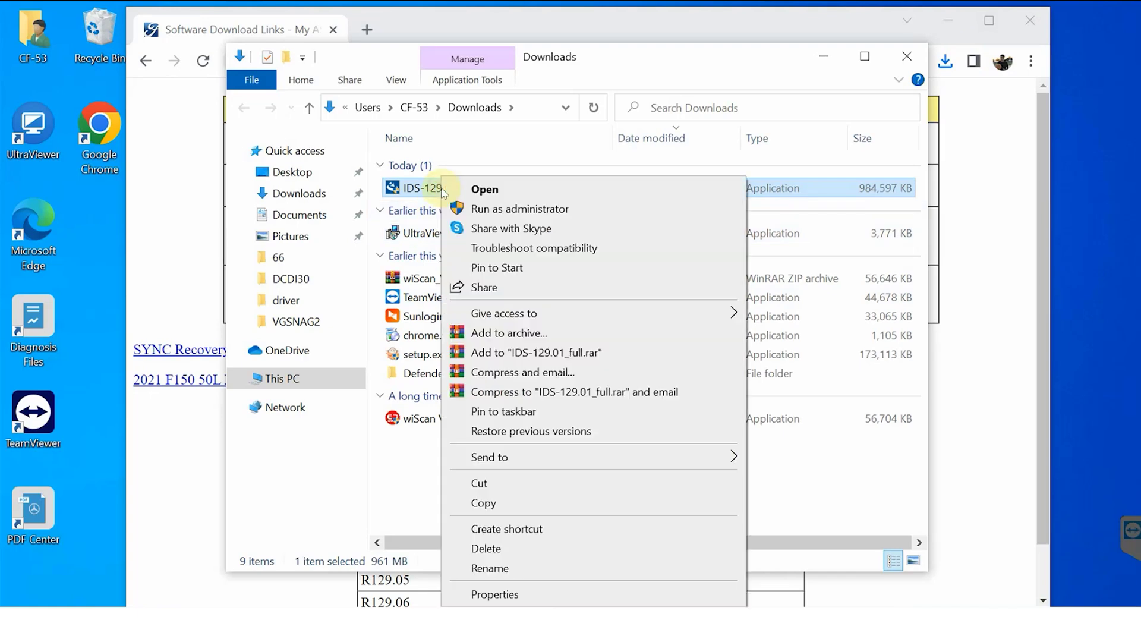
pyautogui.click(502, 211)
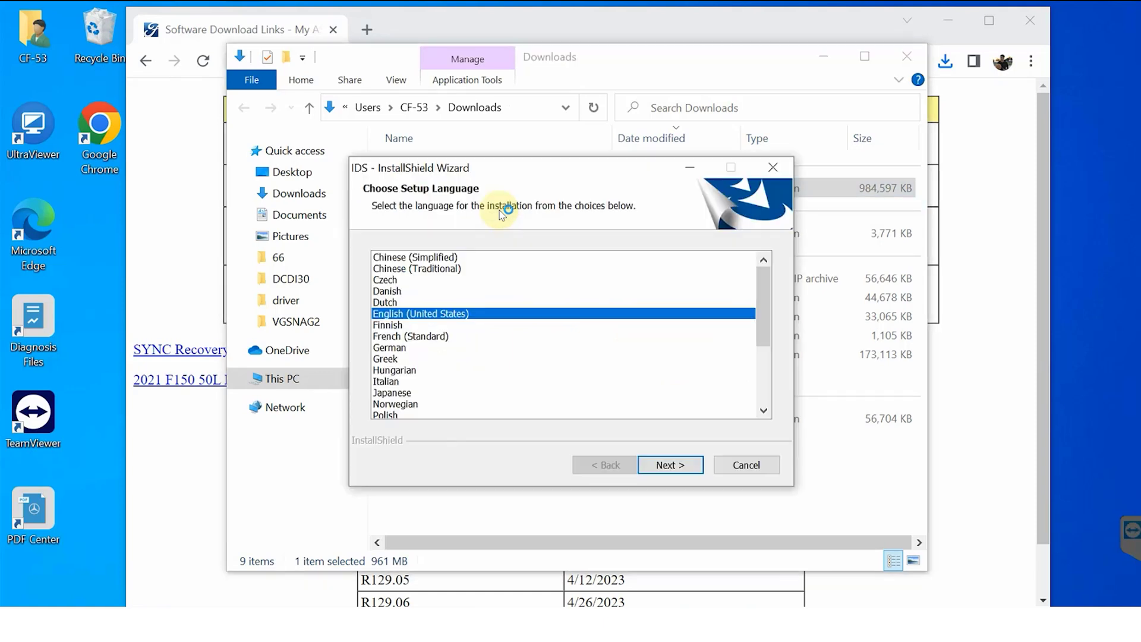
pyautogui.moveTo(764, 311); pyautogui.dragTo(762, 389)
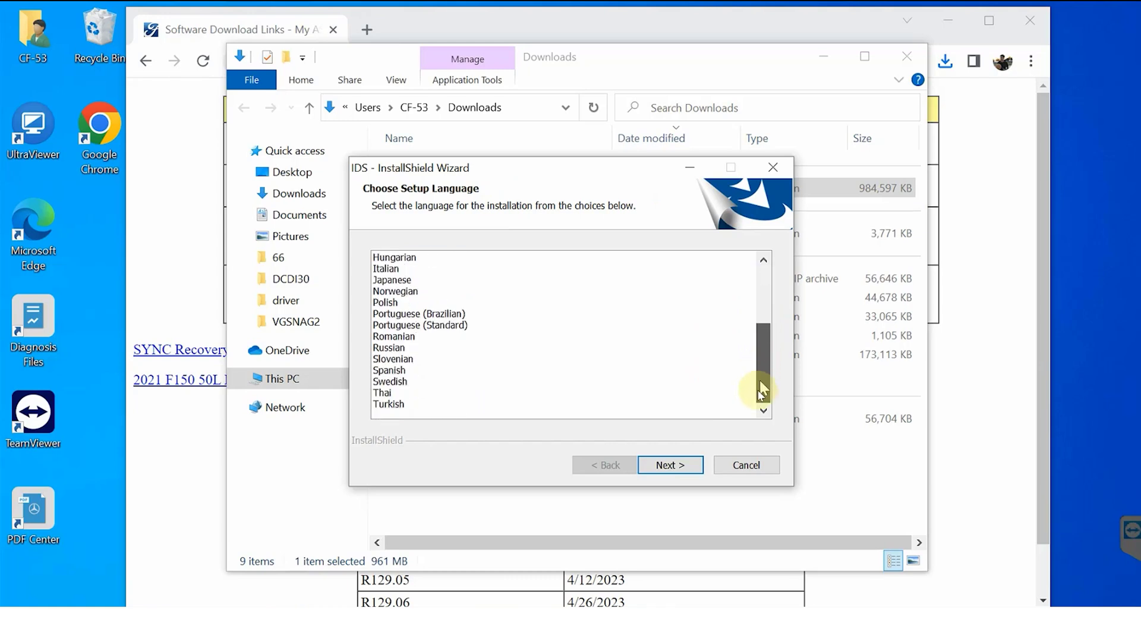
pyautogui.scroll(1, 622, 367)
pyautogui.scroll(3, 580, 362)
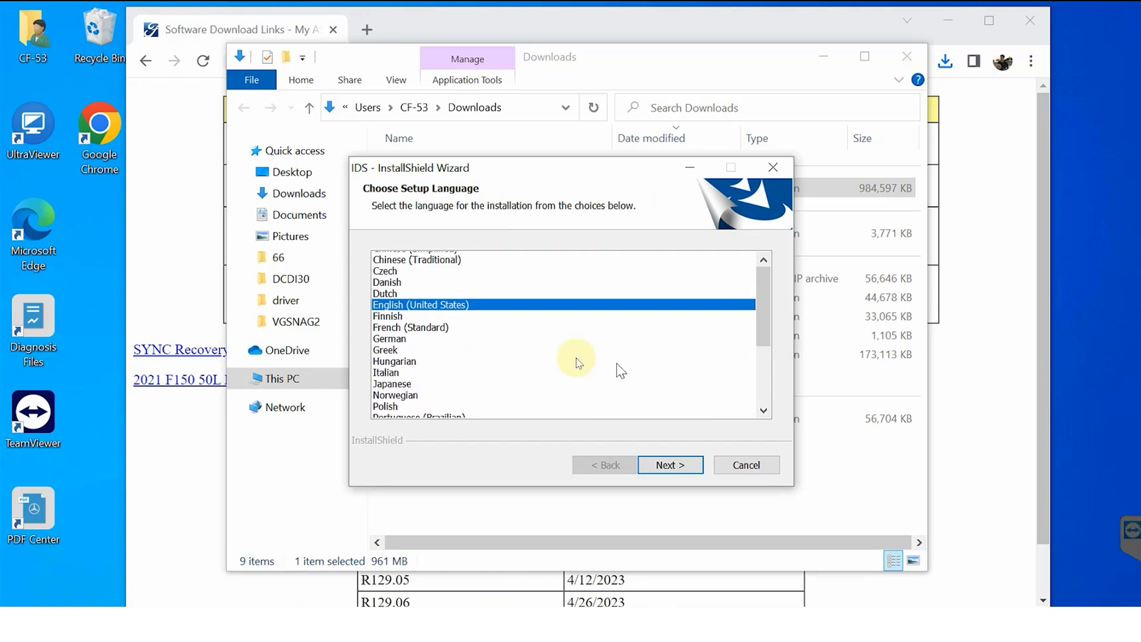
# Step: Install IDS 129.01 in English to drive C, accepting the license and VCI firmware notice
pyautogui.click(671, 465)
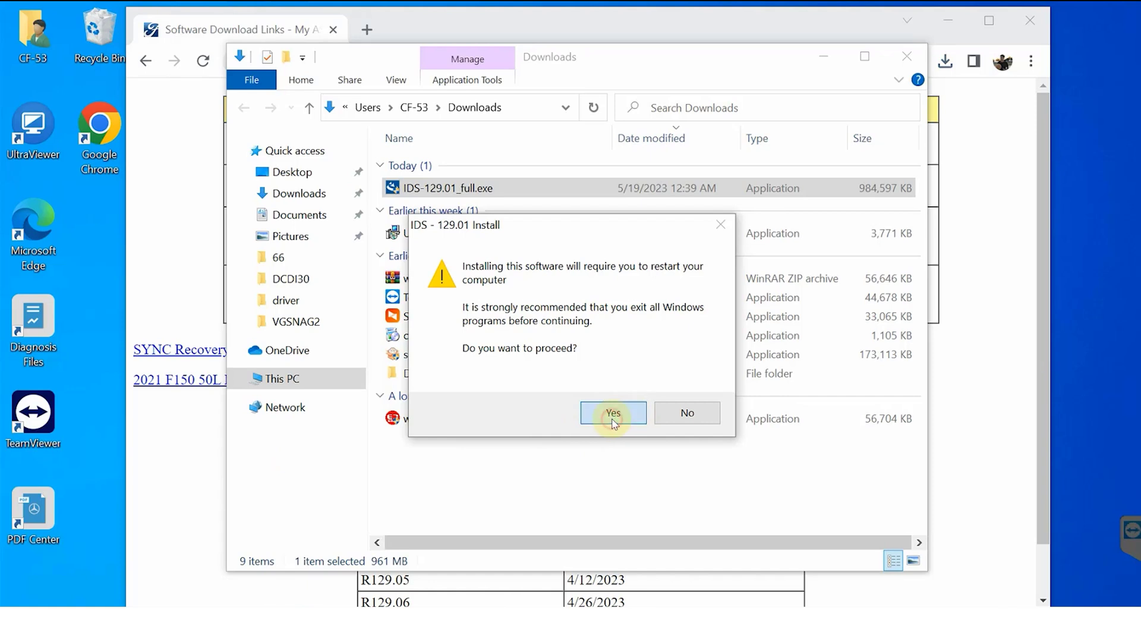
pyautogui.click(614, 419)
pyautogui.click(671, 466)
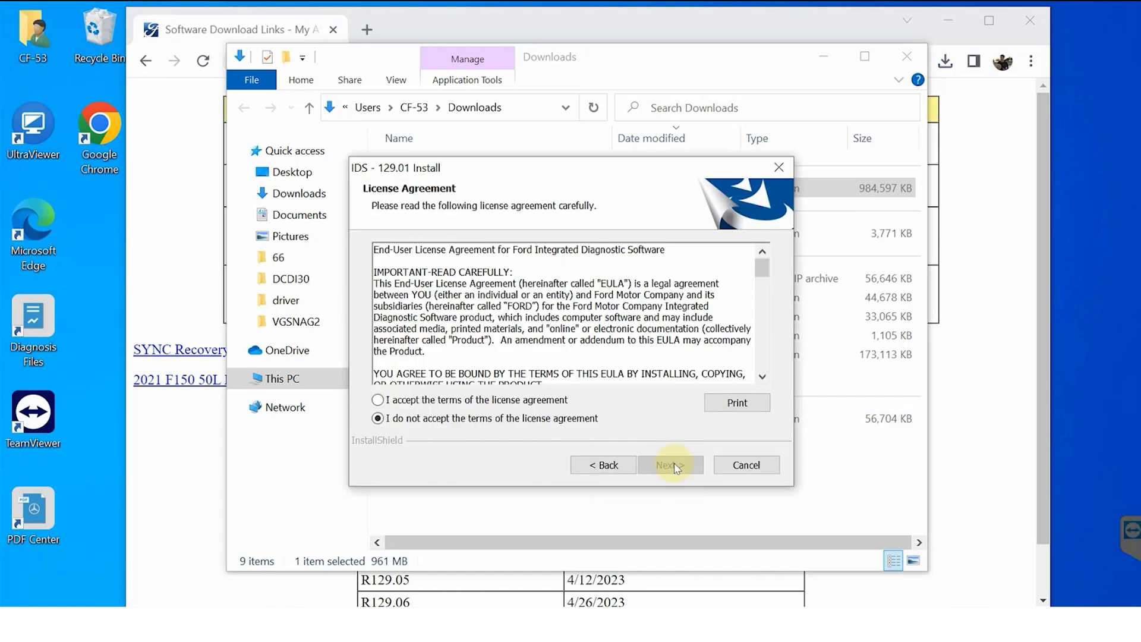
pyautogui.click(405, 401)
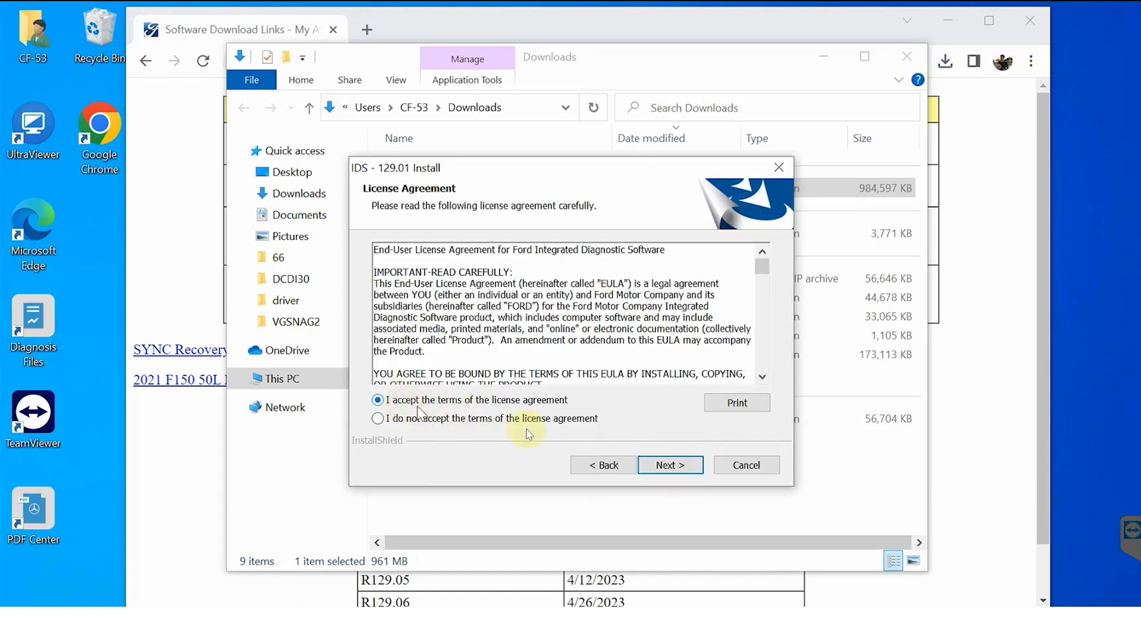
pyautogui.click(684, 473)
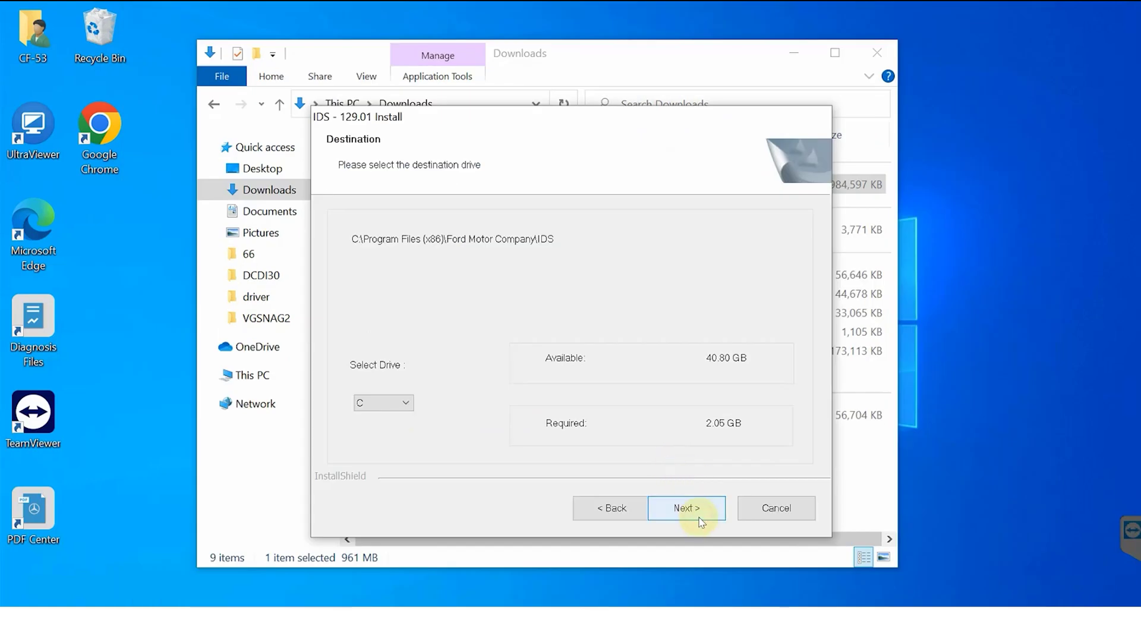
pyautogui.click(700, 518)
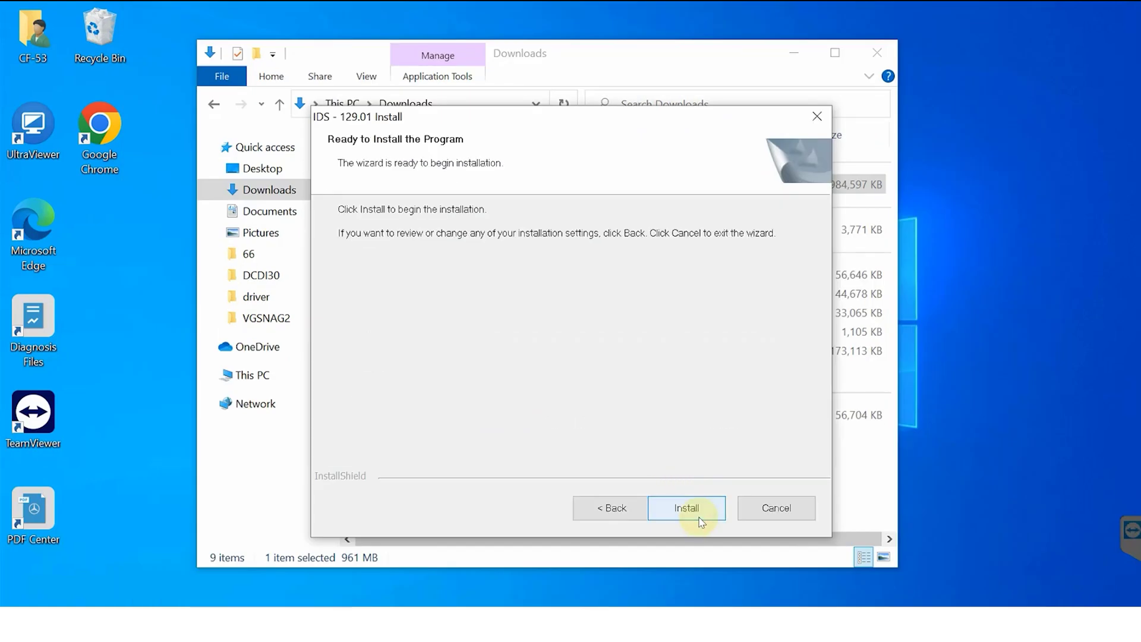
pyautogui.click(699, 518)
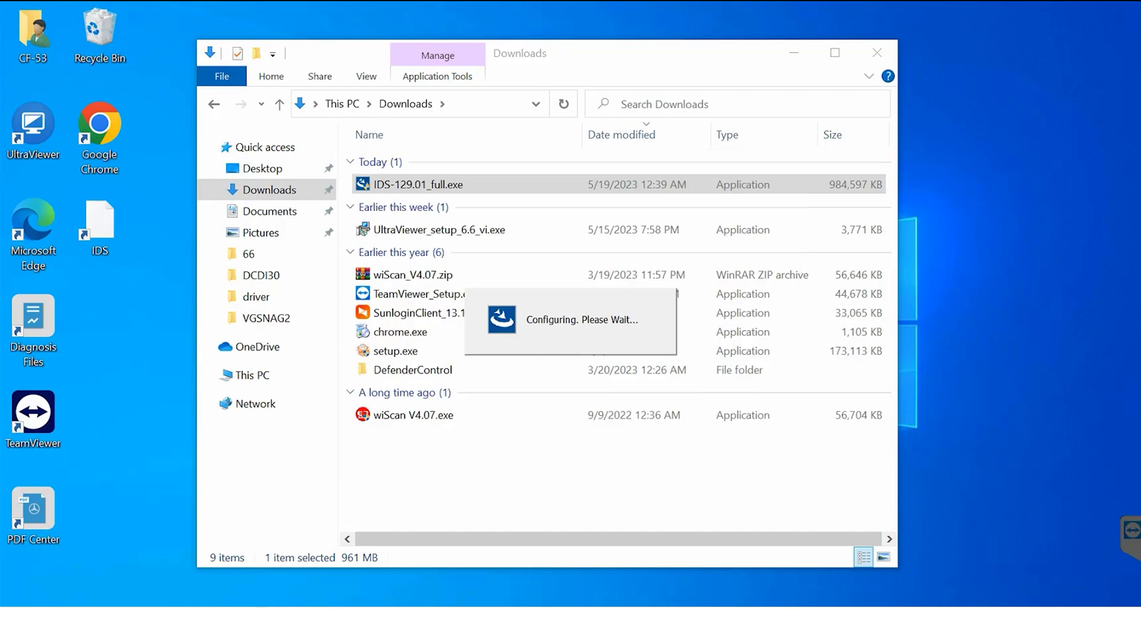
pyautogui.click(712, 400)
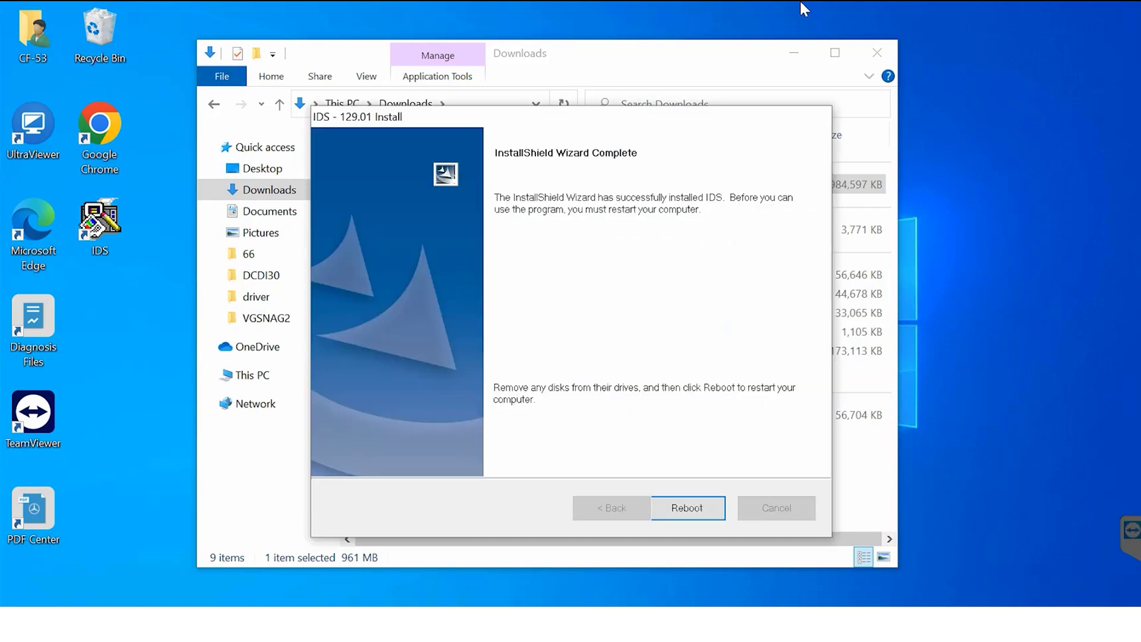
# Step: Reboot from the IDS wizard, then download the IDS 129.07 update (94.5 MB)
pyautogui.click(705, 513)
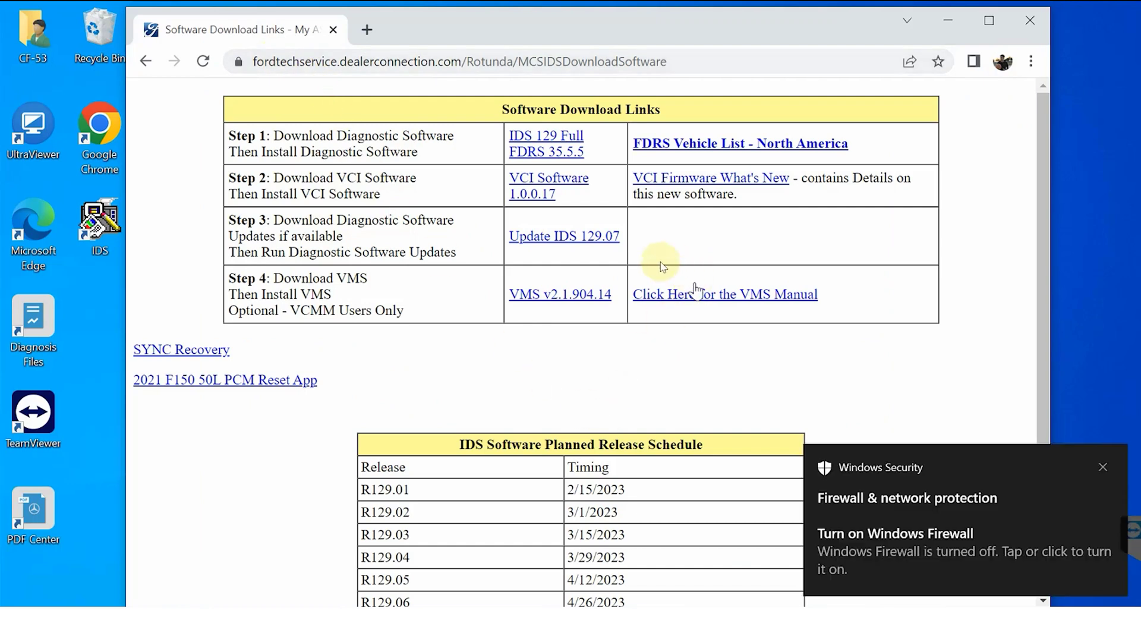
pyautogui.click(556, 238)
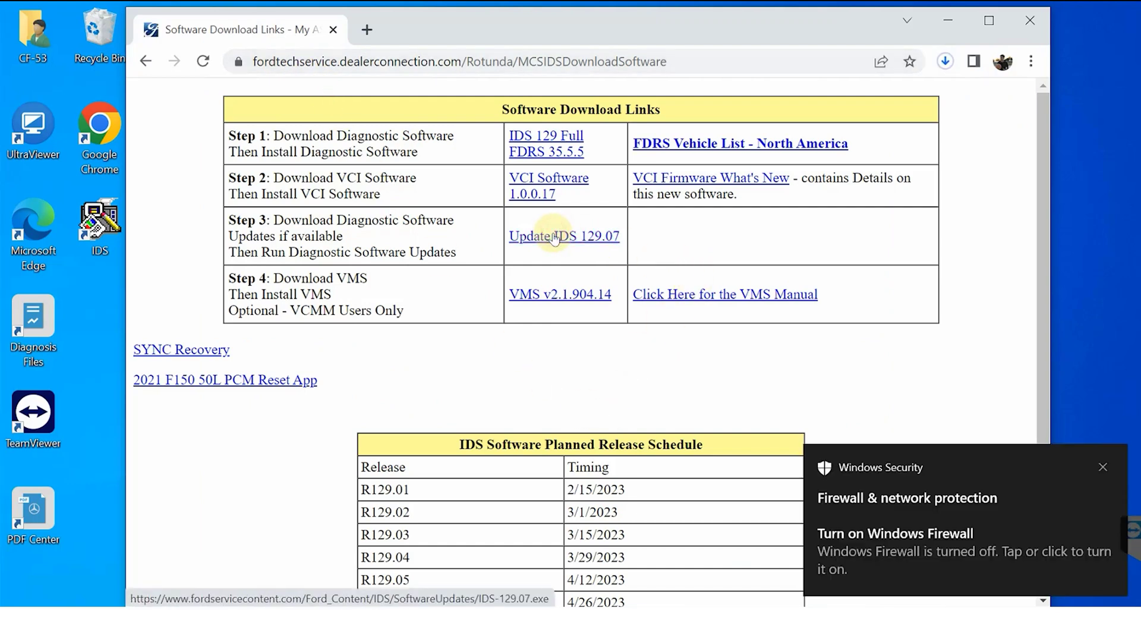
pyautogui.click(1109, 471)
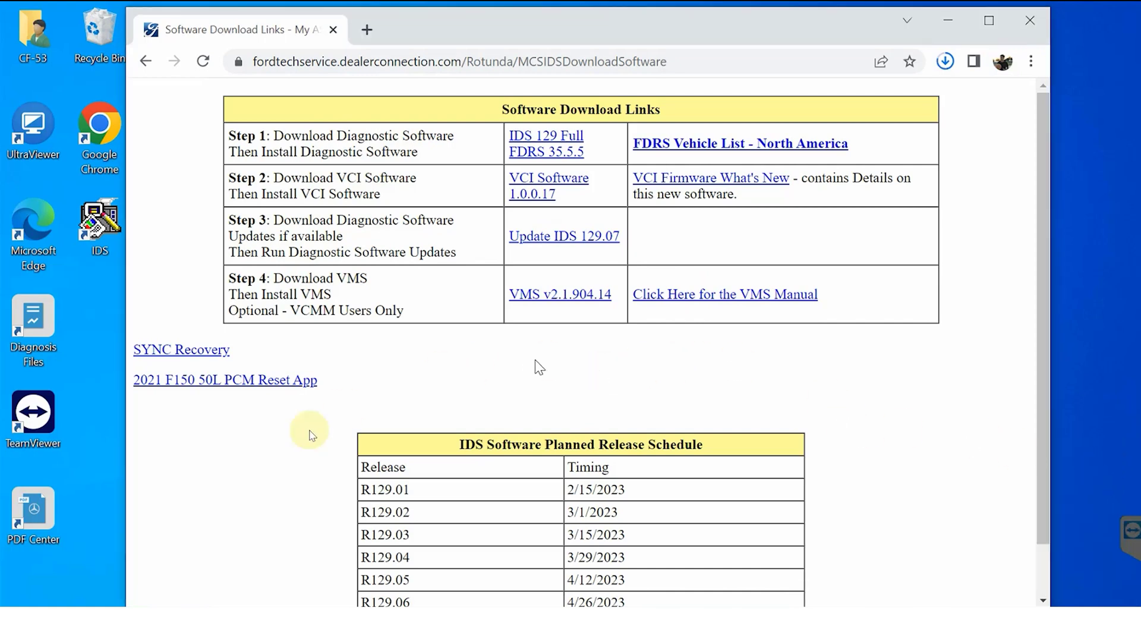
pyautogui.click(945, 62)
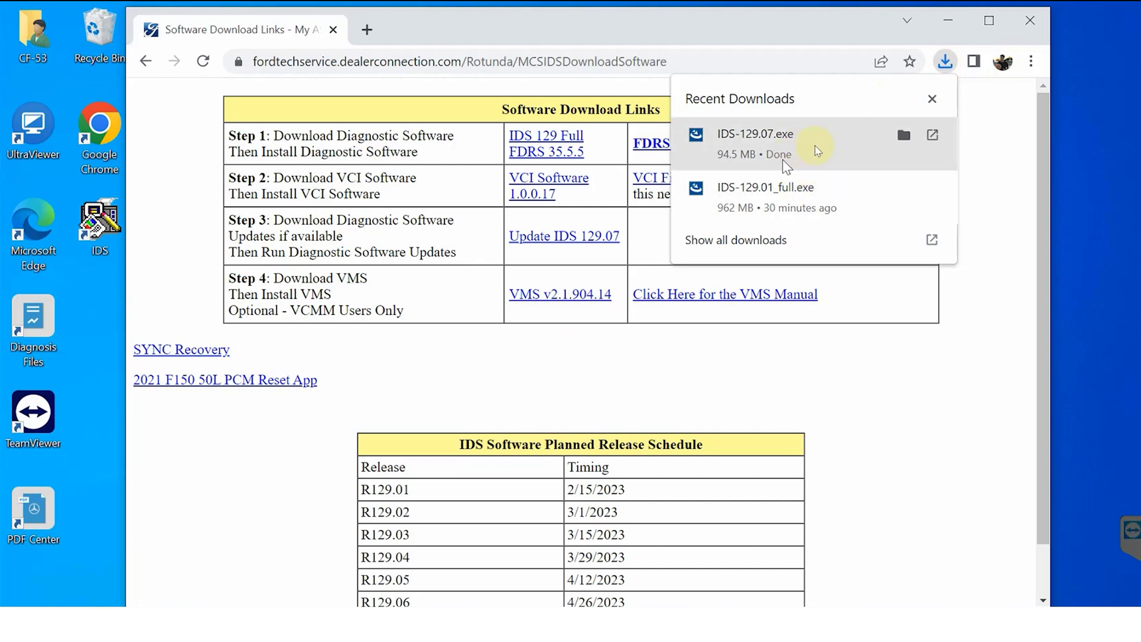
# Step: Run IDS-129.07.exe from the Downloads folder as administrator
pyautogui.click(906, 135)
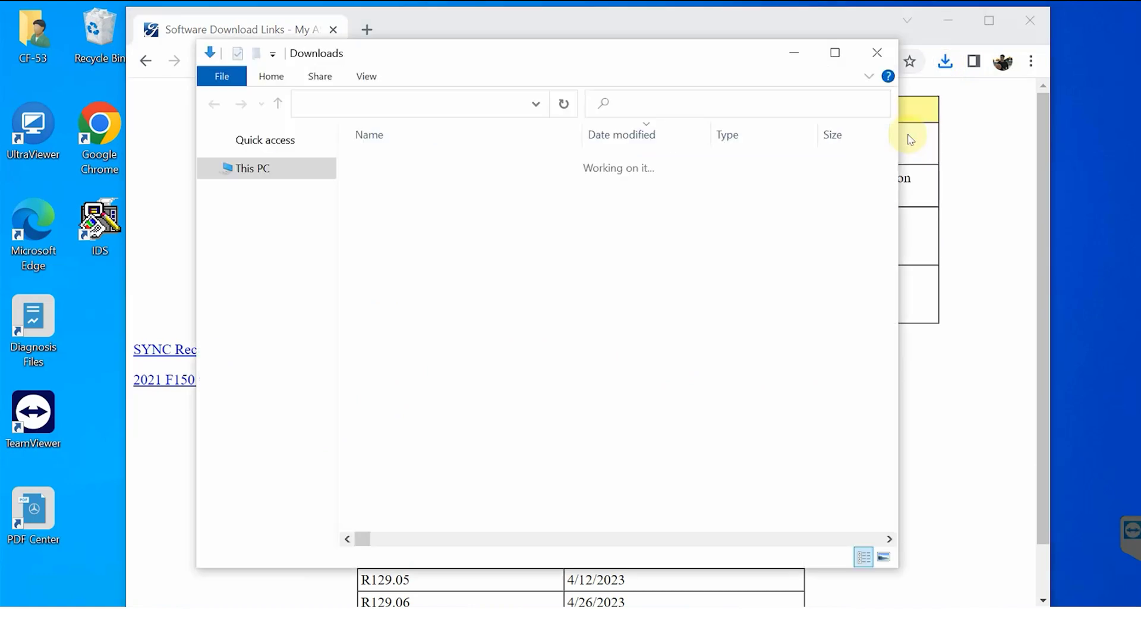
pyautogui.rightClick(428, 189)
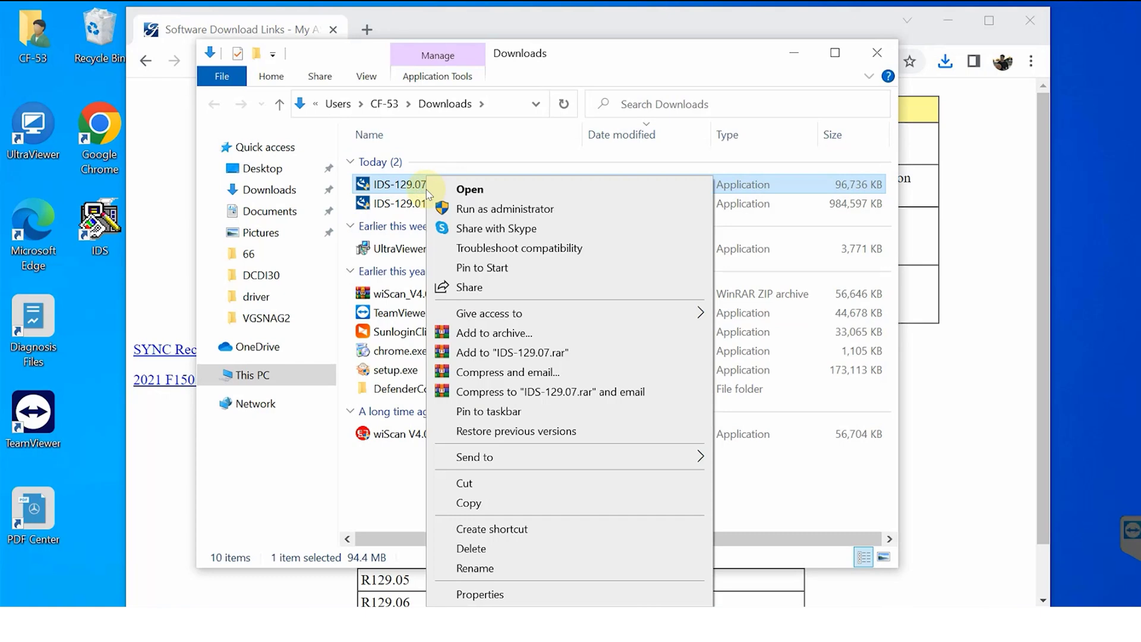
pyautogui.click(473, 209)
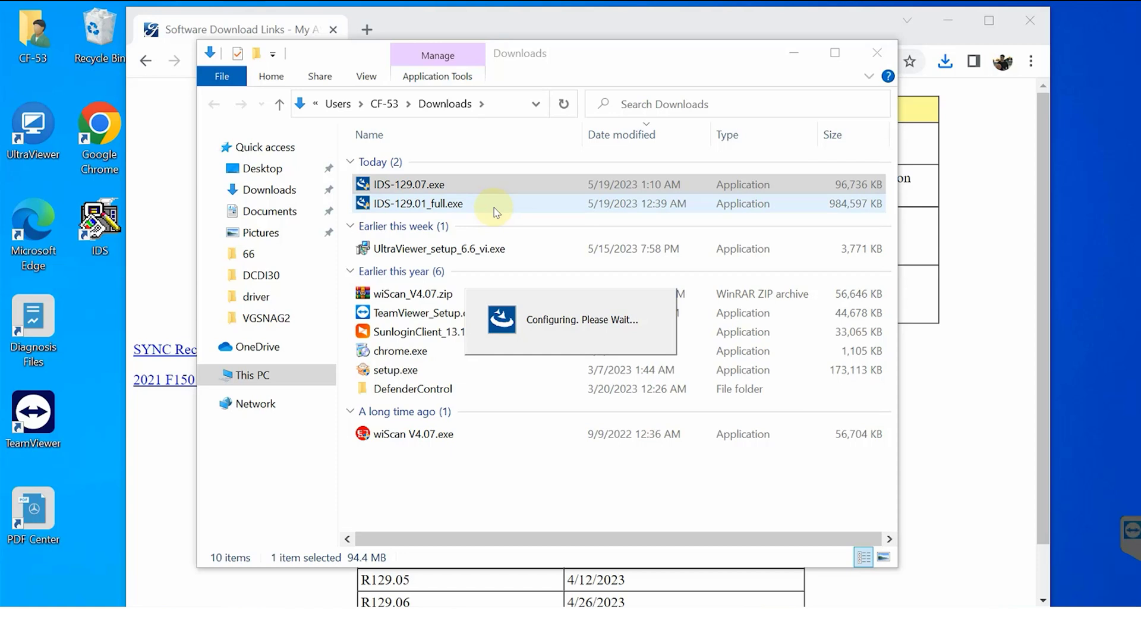
# Step: Launch IDS as administrator from its desktop shortcut and submit the pasted activation code
pyautogui.click(953, 21)
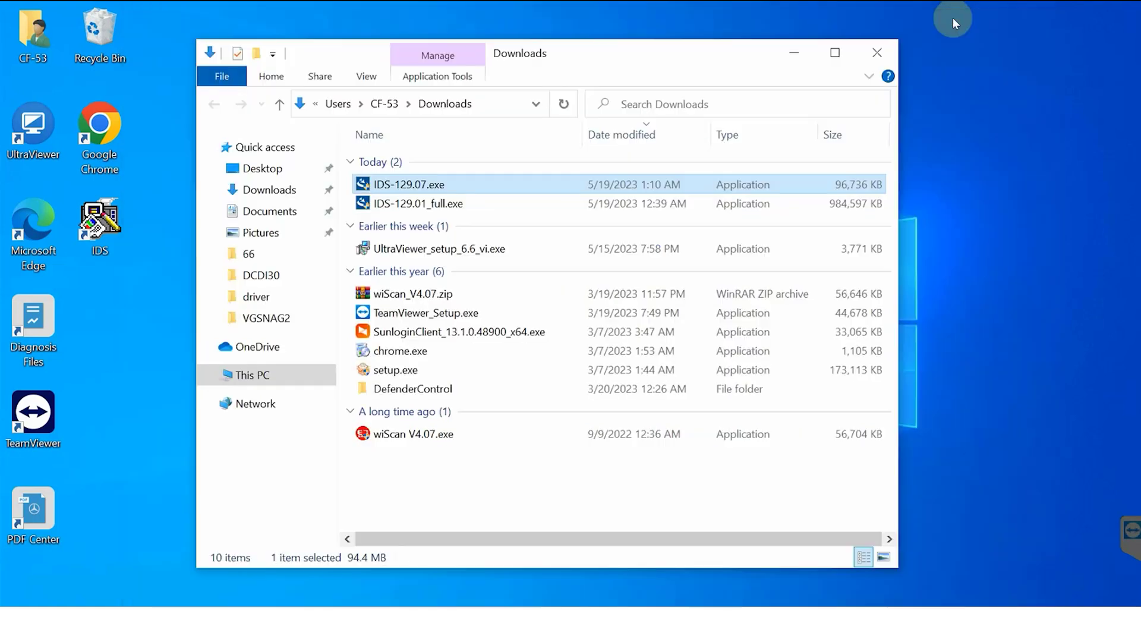
pyautogui.click(104, 233)
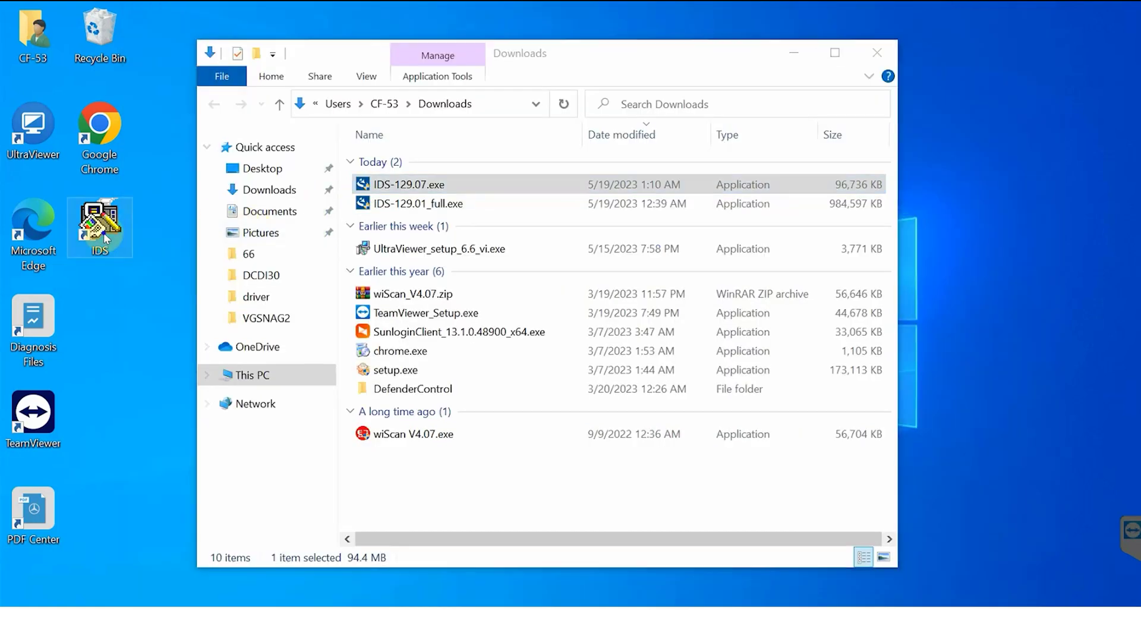
pyautogui.rightClick(104, 232)
pyautogui.click(158, 332)
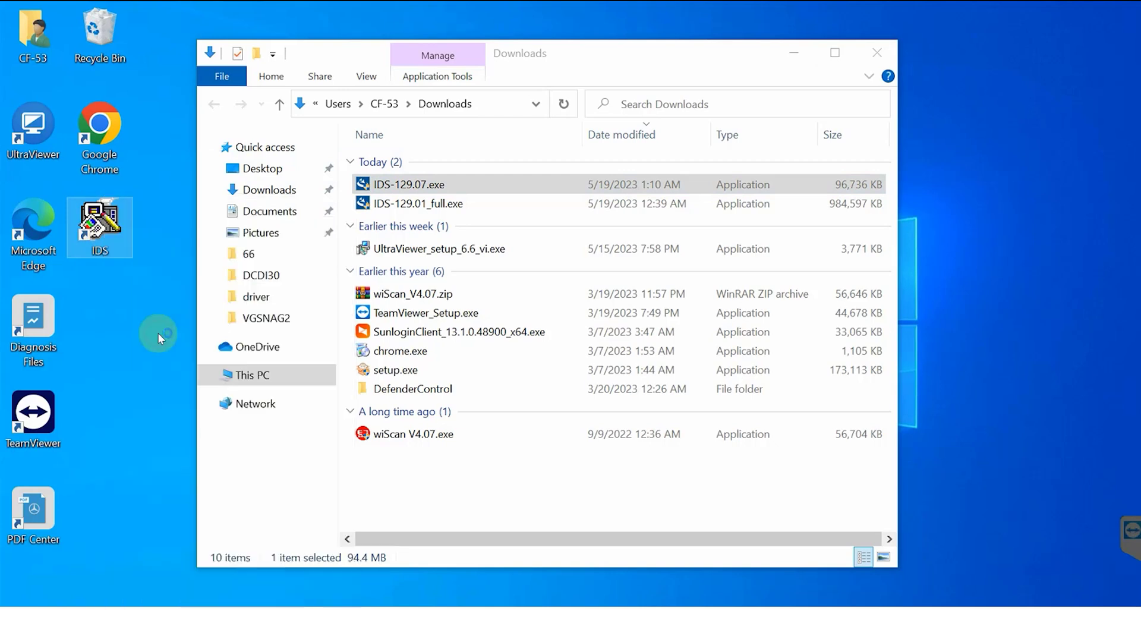
pyautogui.click(571, 321)
pyautogui.hotkey('ctrl', 'v')
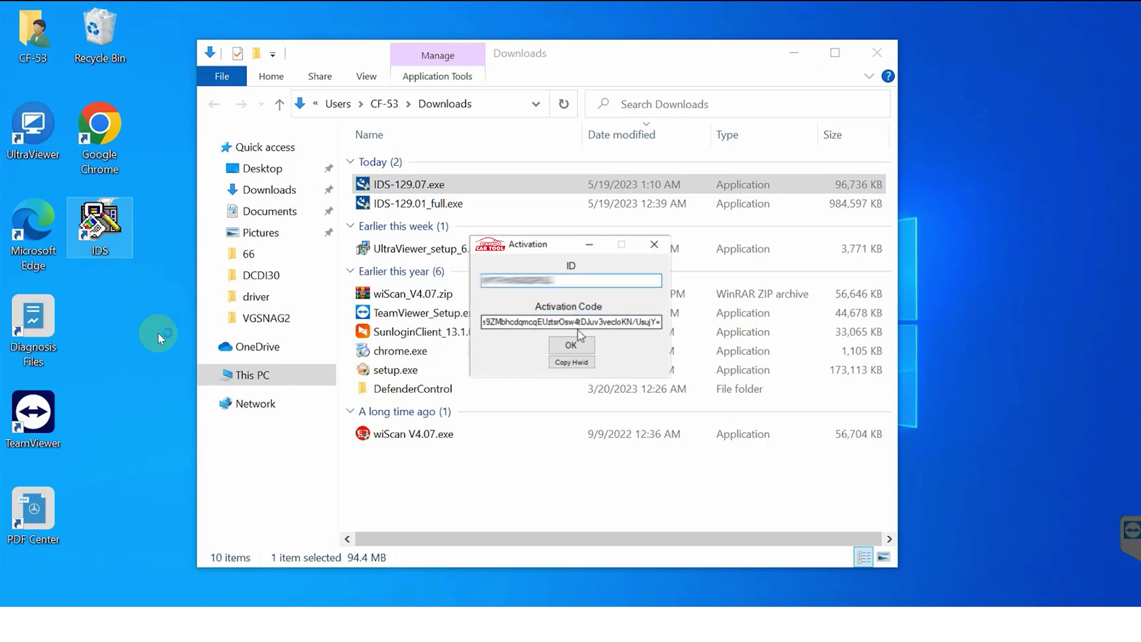
pyautogui.click(582, 350)
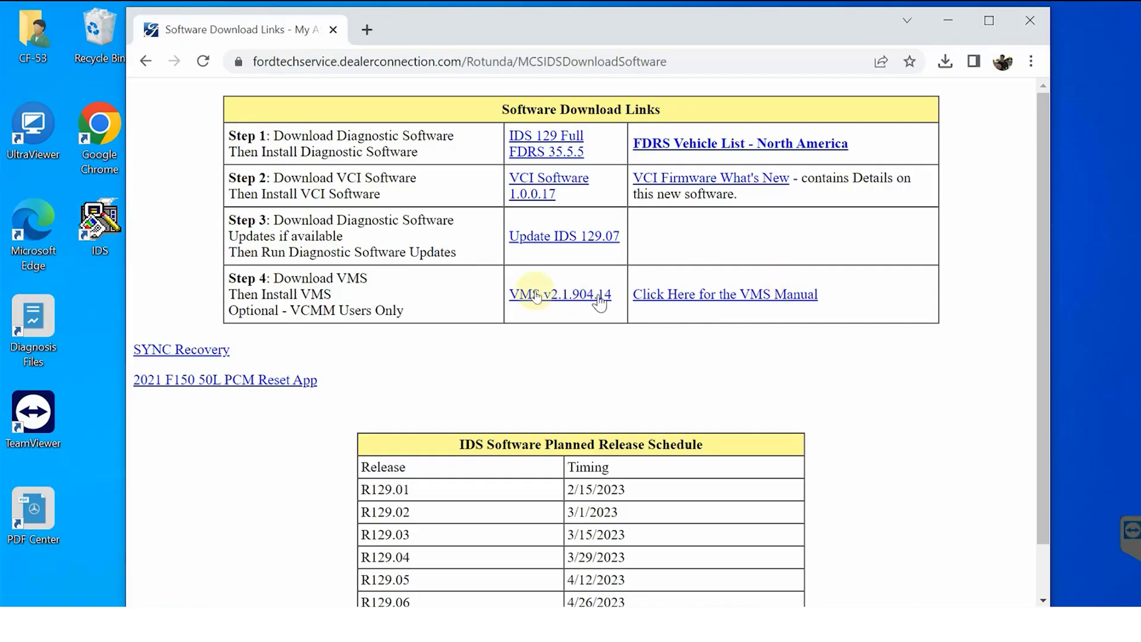
# Step: Download the VCI Software installer, and JavaSetup.exe from the pasted MEGA link
pyautogui.click(542, 189)
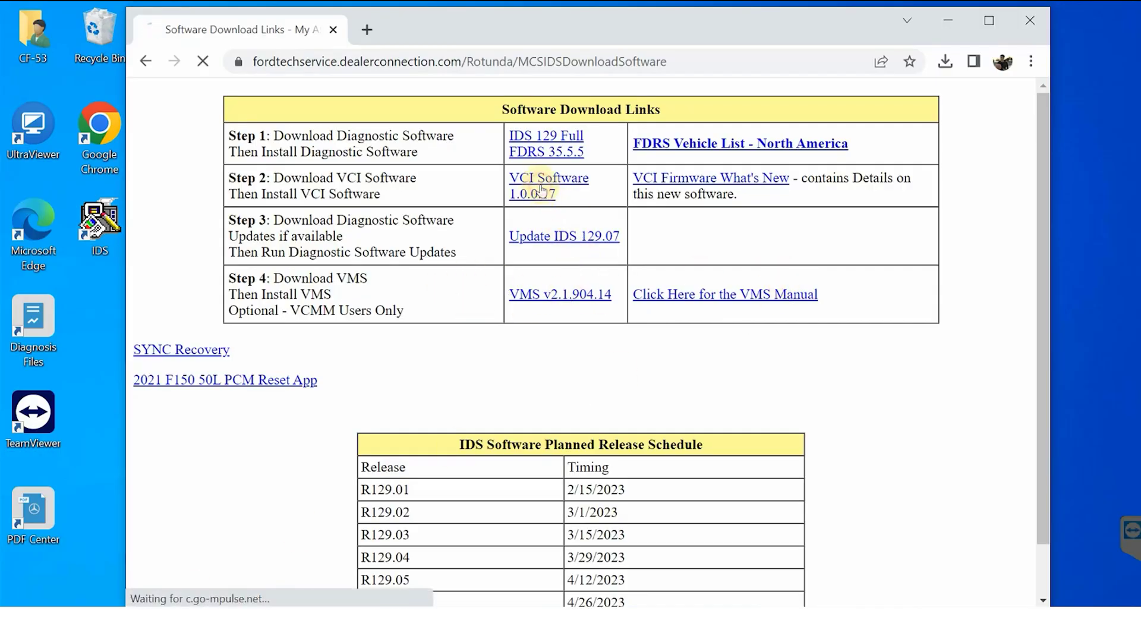
pyautogui.click(947, 64)
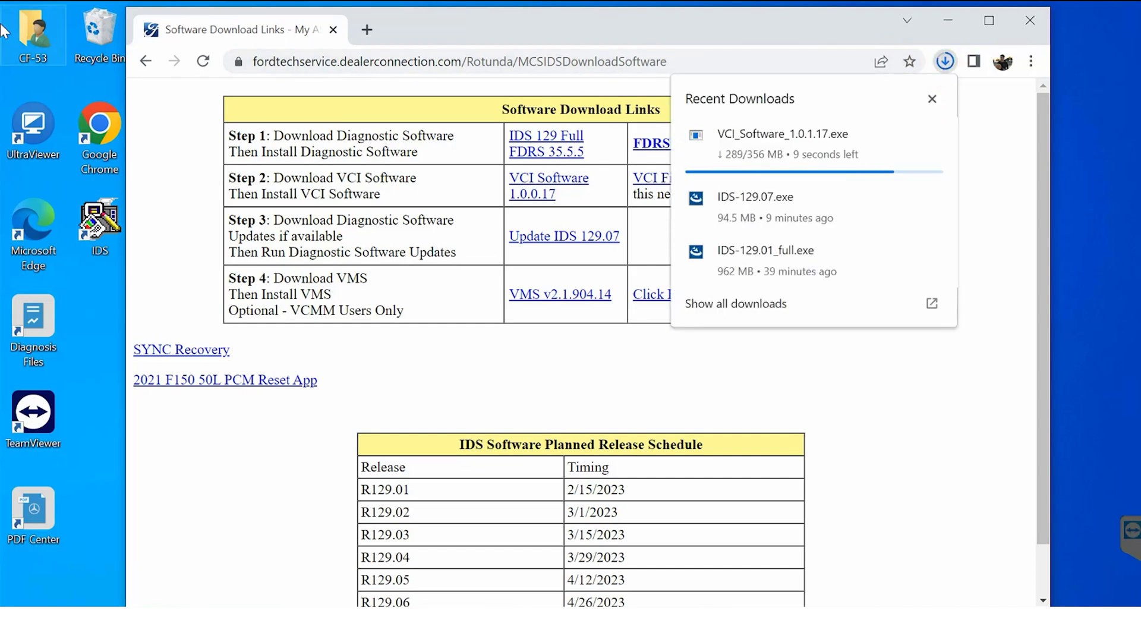
pyautogui.hotkey('ctrl', 't')
pyautogui.hotkey('ctrl', 'v')
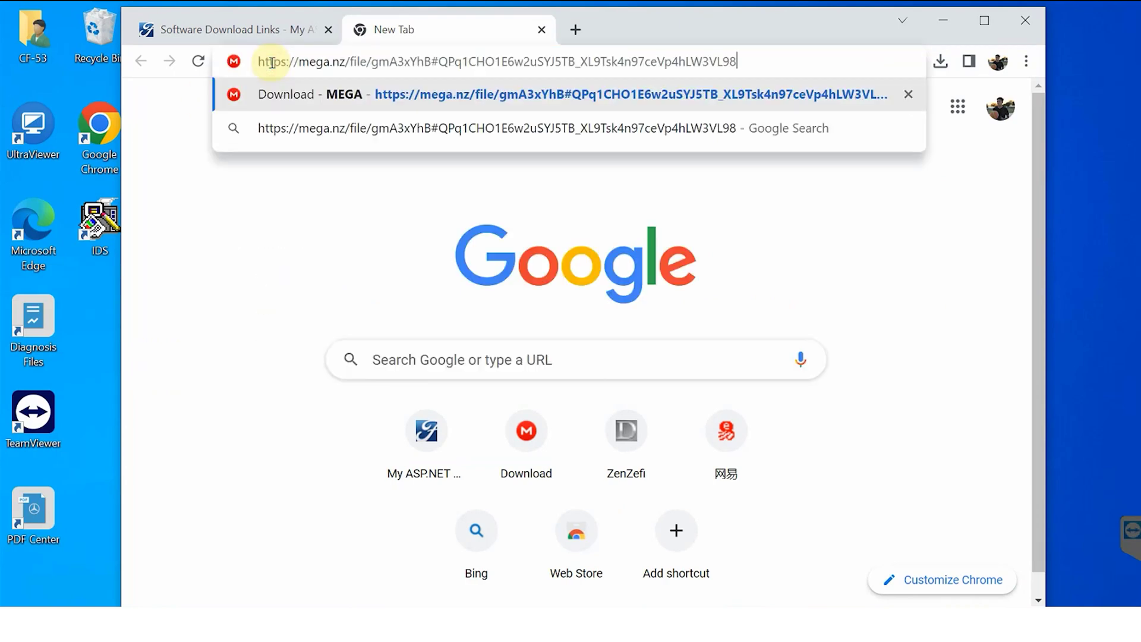
pyautogui.click(301, 89)
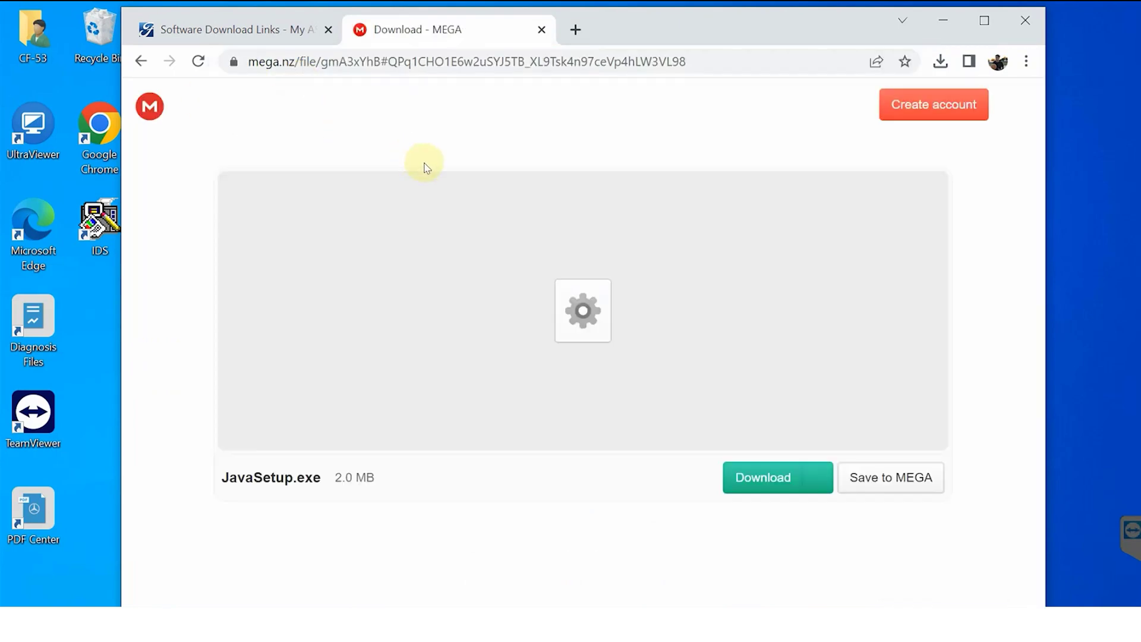
pyautogui.click(822, 479)
pyautogui.click(660, 396)
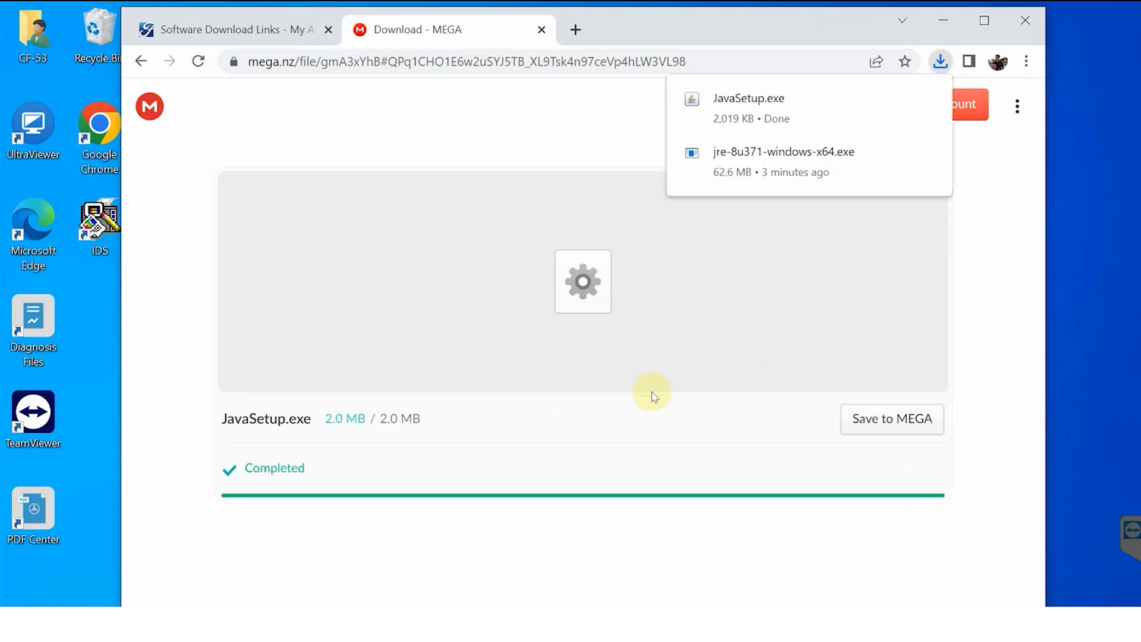
pyautogui.click(898, 98)
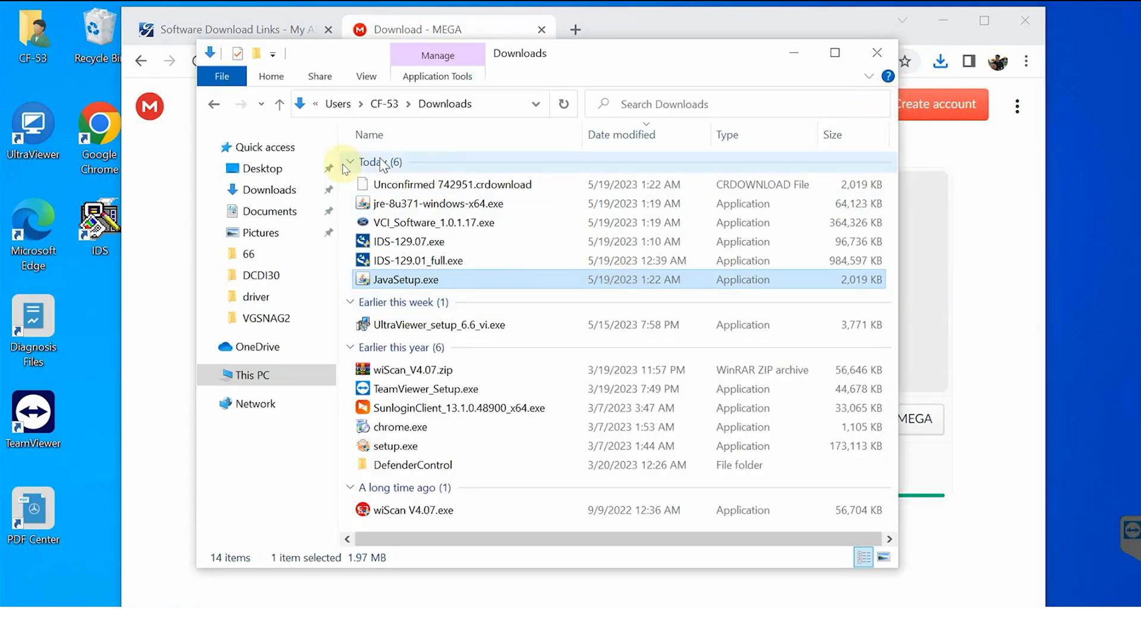
# Step: Run JavaSetup.exe from Downloads as administrator and install Java
pyautogui.click(280, 104)
pyautogui.doubleClick(408, 258)
pyautogui.rightClick(414, 185)
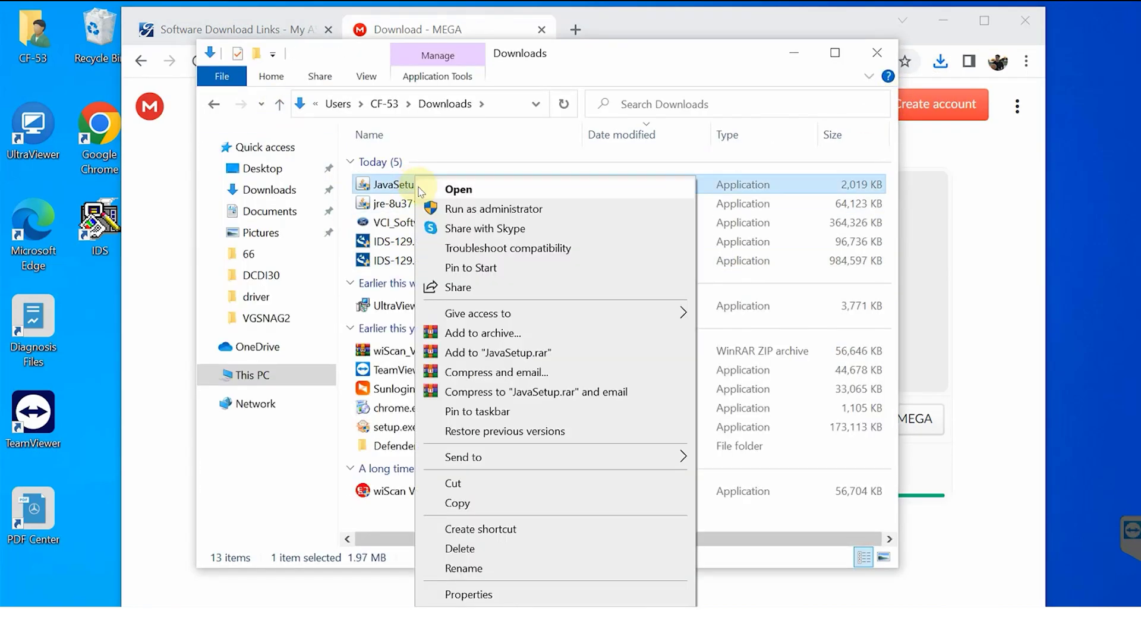
pyautogui.click(446, 208)
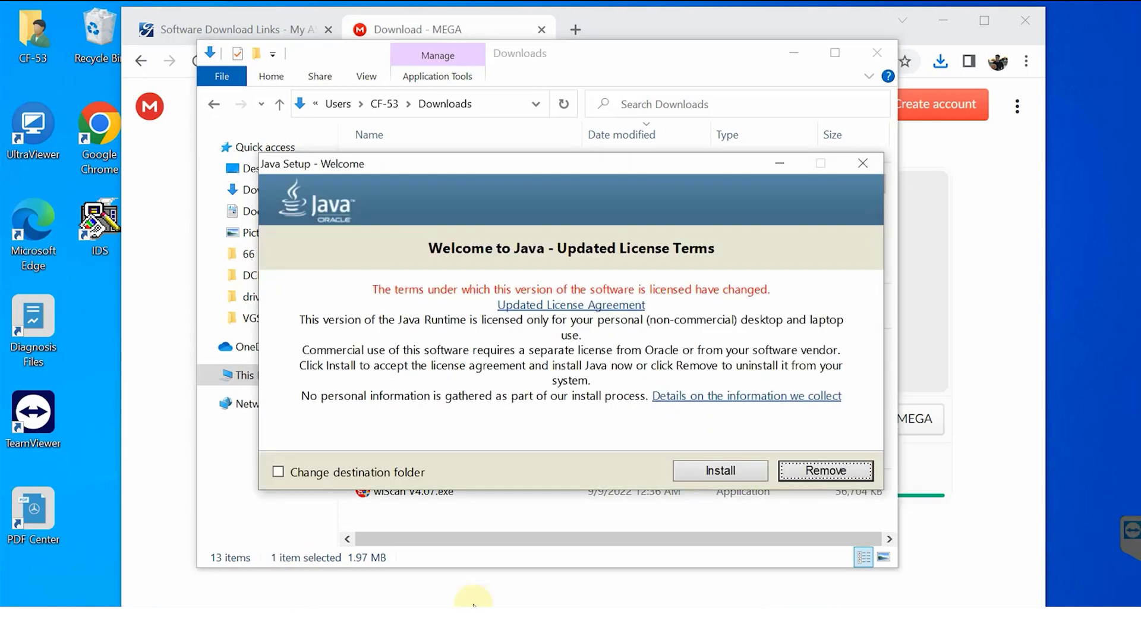
pyautogui.click(722, 475)
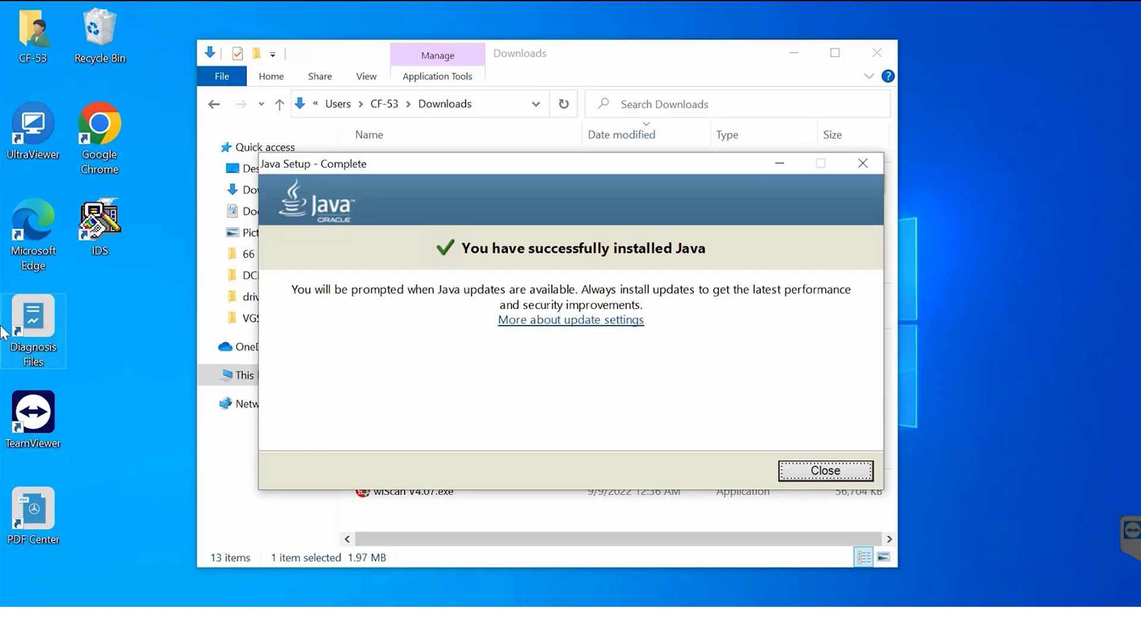
pyautogui.click(813, 470)
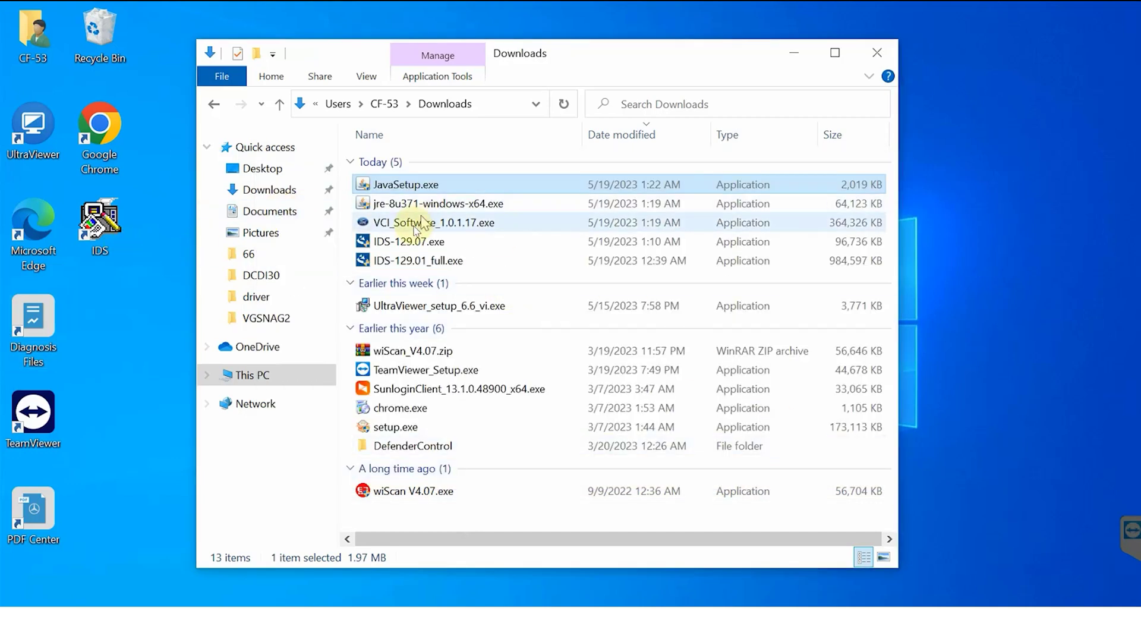
# Step: Run VCI_Software_1.0.1.17.exe as administrator and install VCI Software 1.0.1.17
pyautogui.click(415, 227)
pyautogui.rightClick(417, 230)
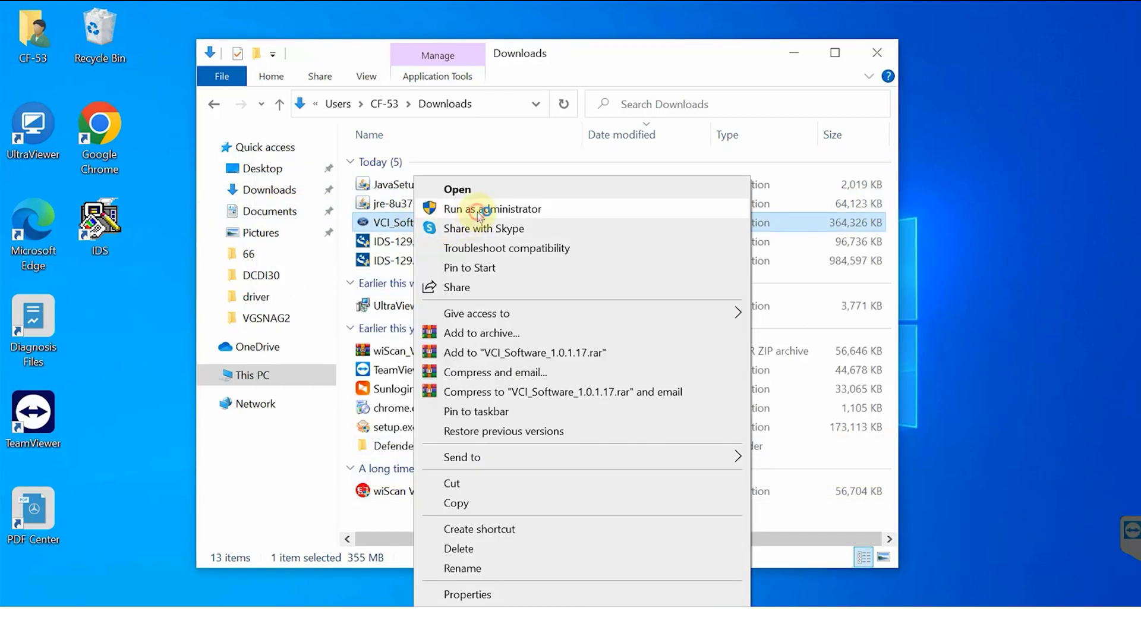
pyautogui.click(484, 211)
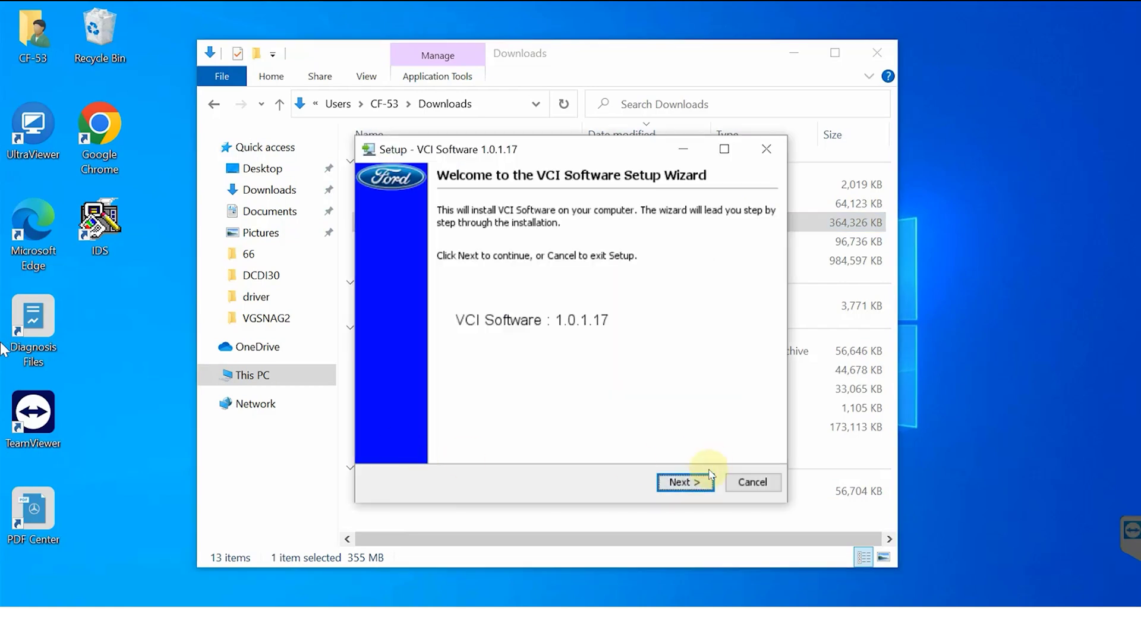
pyautogui.click(679, 481)
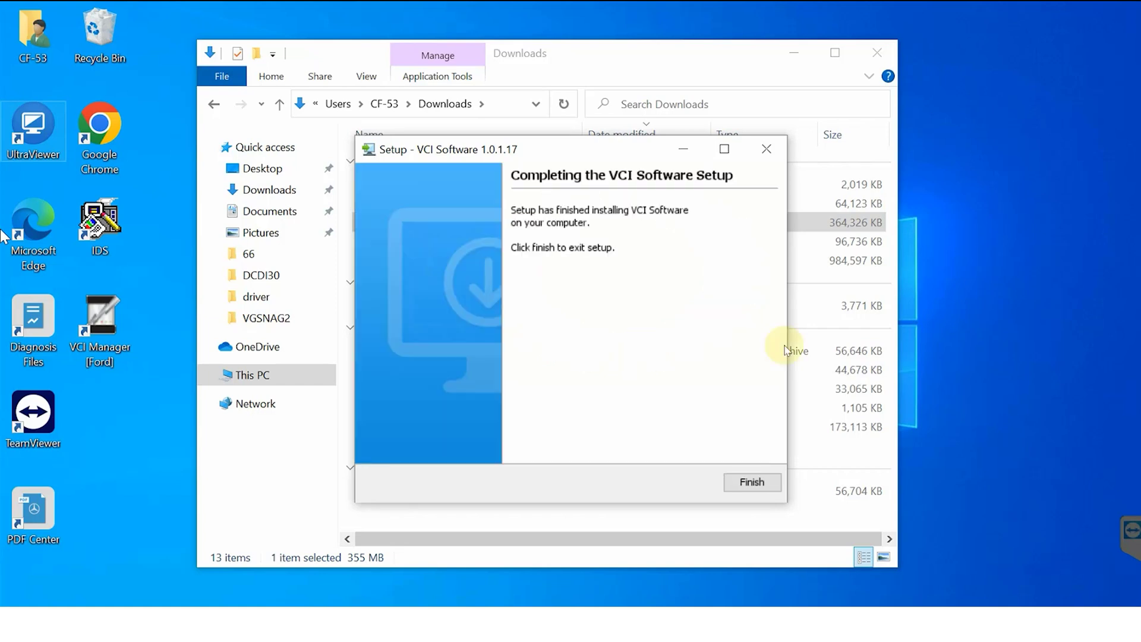
# Step: Close the VCI software setup, start VCI Manager as administrator with Ford-VCM-II, and view VCI Explorer
pyautogui.click(752, 483)
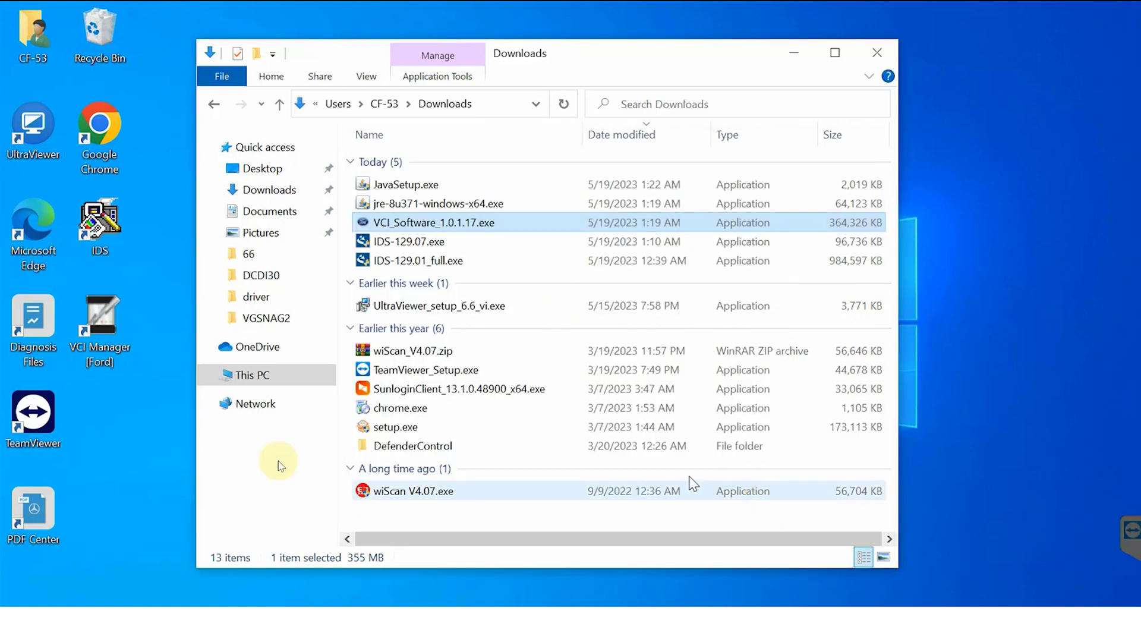
pyautogui.rightClick(106, 326)
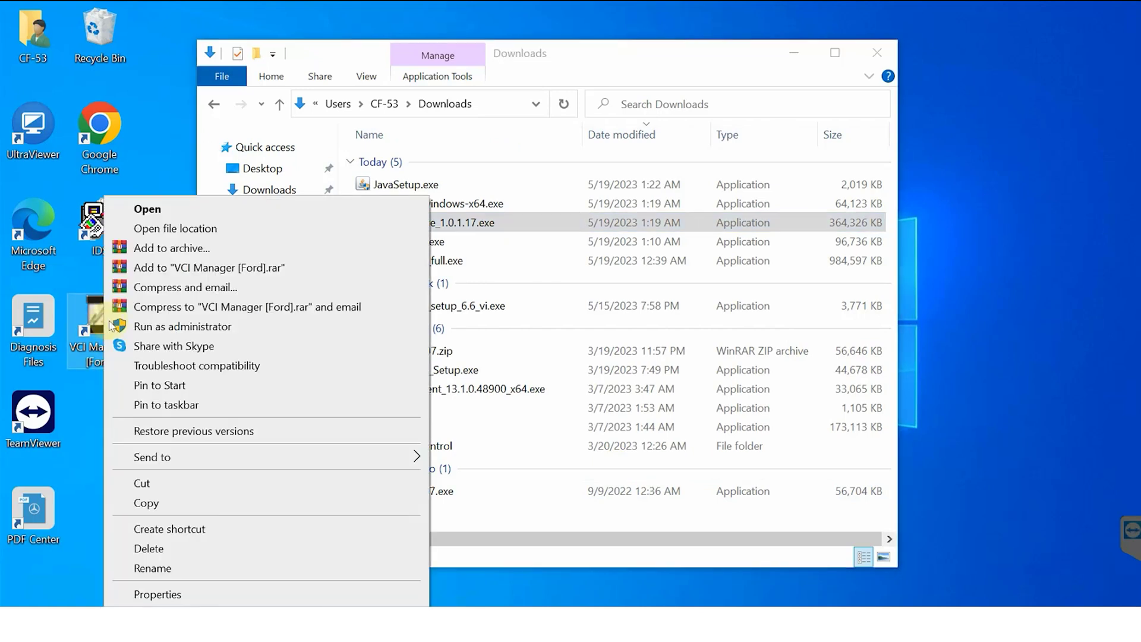
pyautogui.click(147, 328)
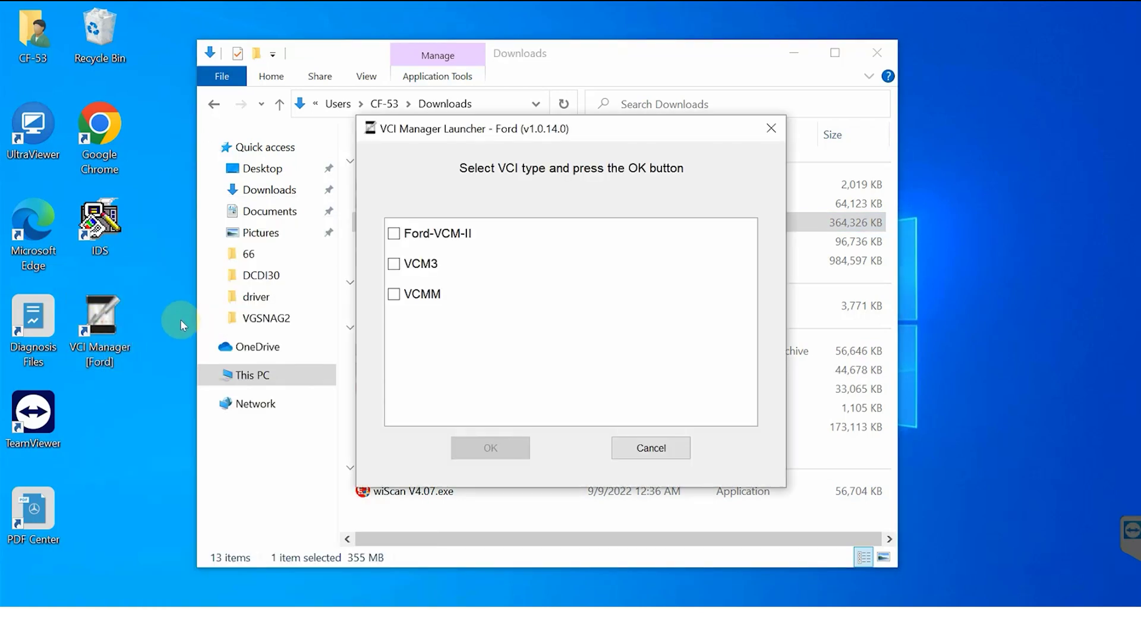
pyautogui.click(397, 236)
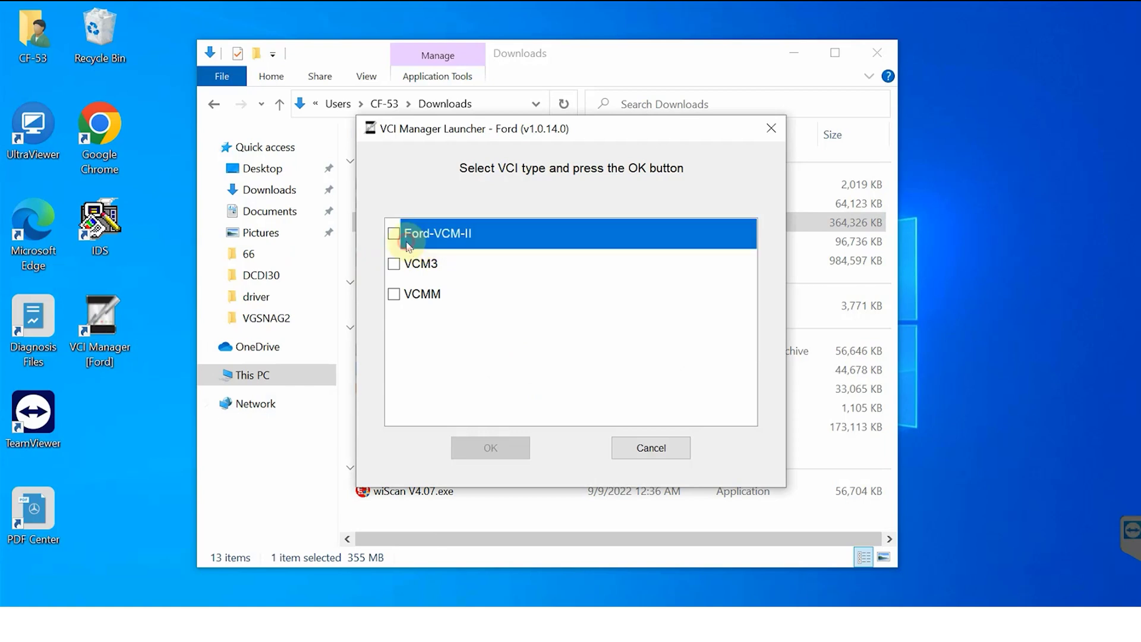
pyautogui.click(503, 454)
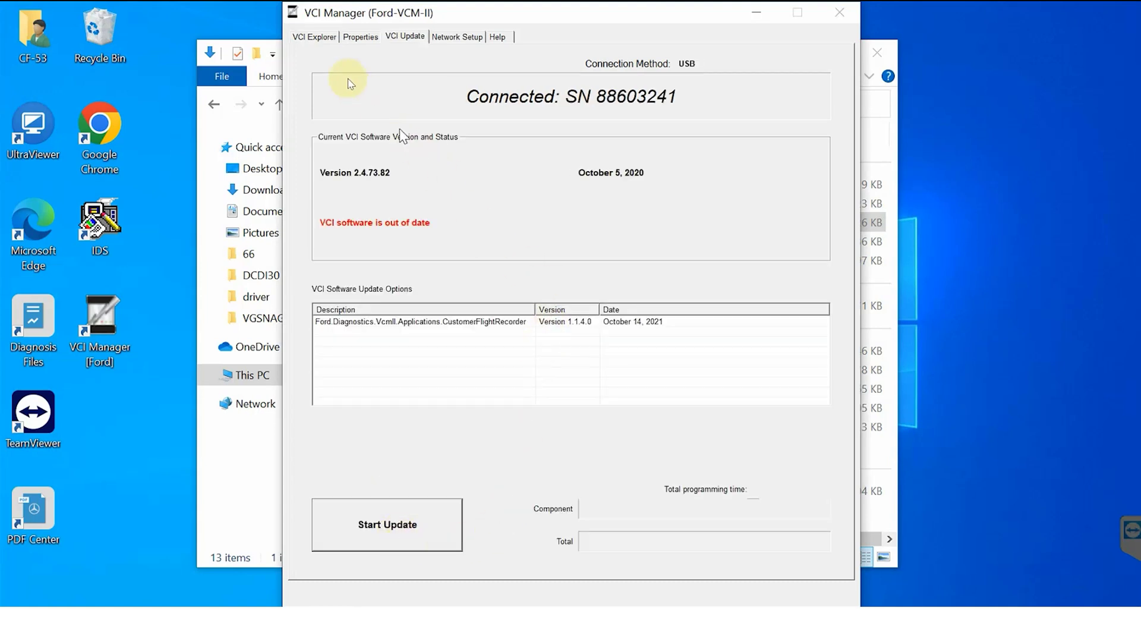
pyautogui.click(326, 40)
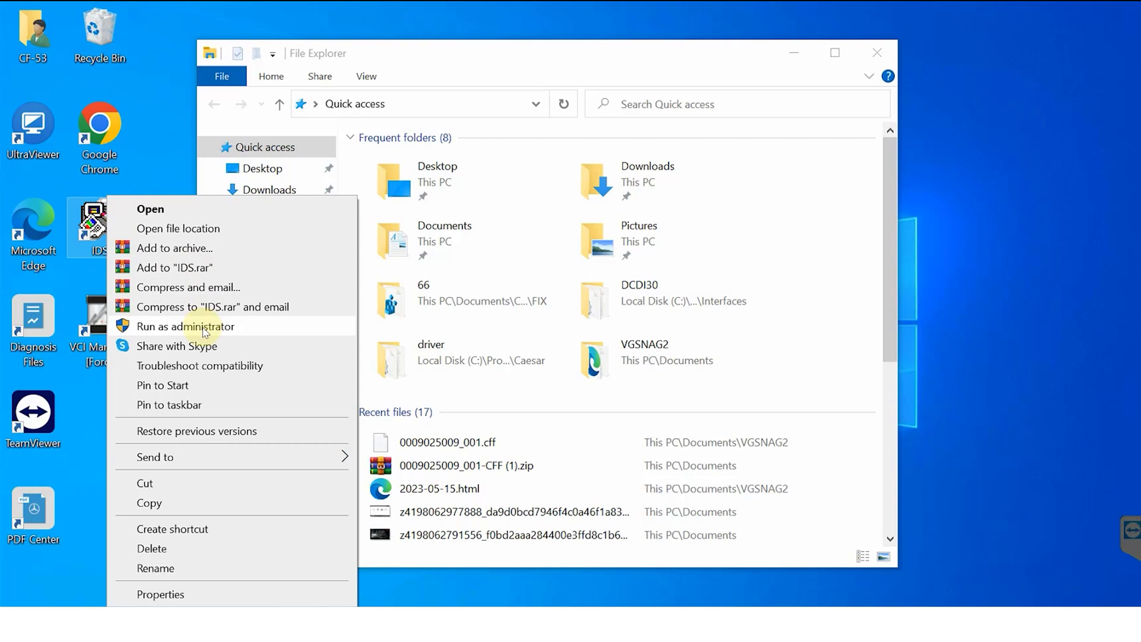
# Step: Start IDS as administrator with Ford-VCM-II, VCM I and VMM, and verify its 365-day Production license
pyautogui.click(204, 331)
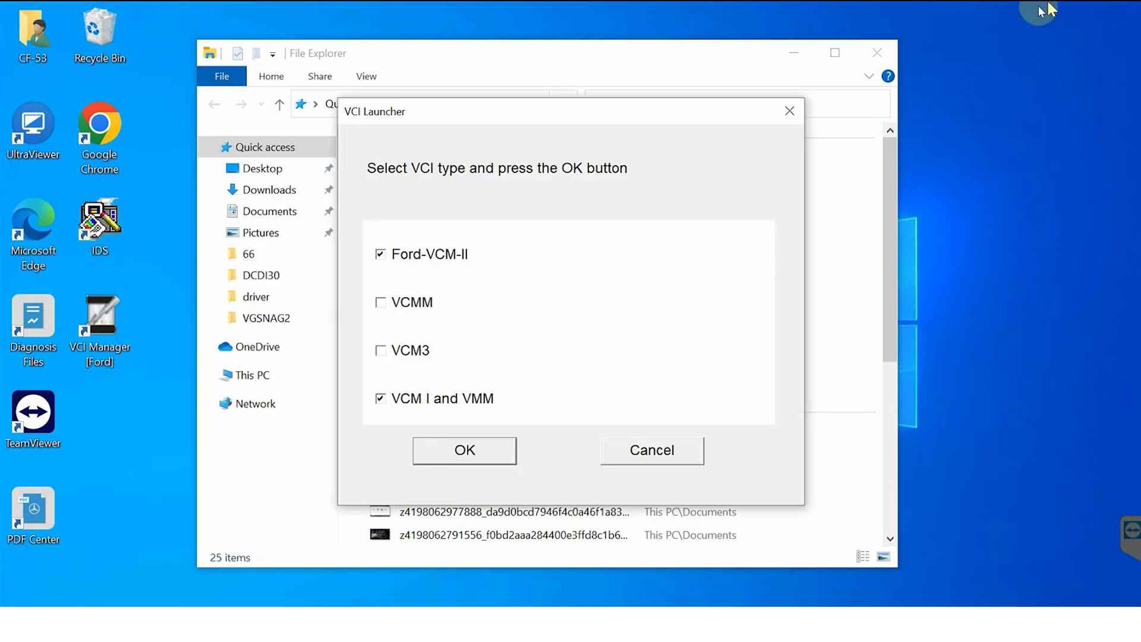
pyautogui.click(479, 454)
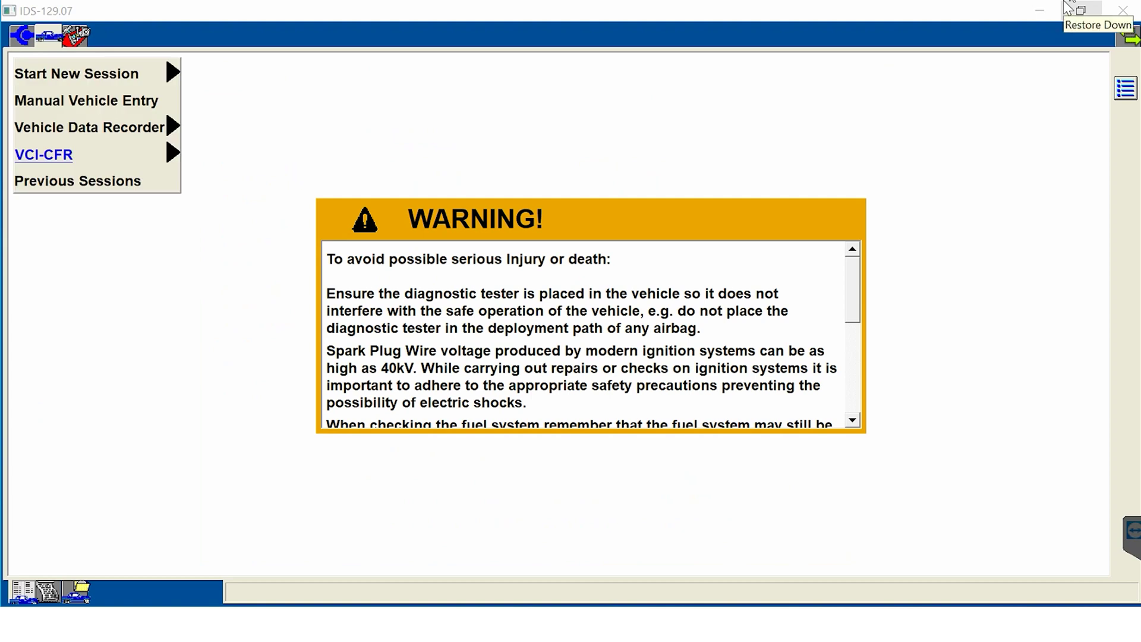
pyautogui.click(20, 35)
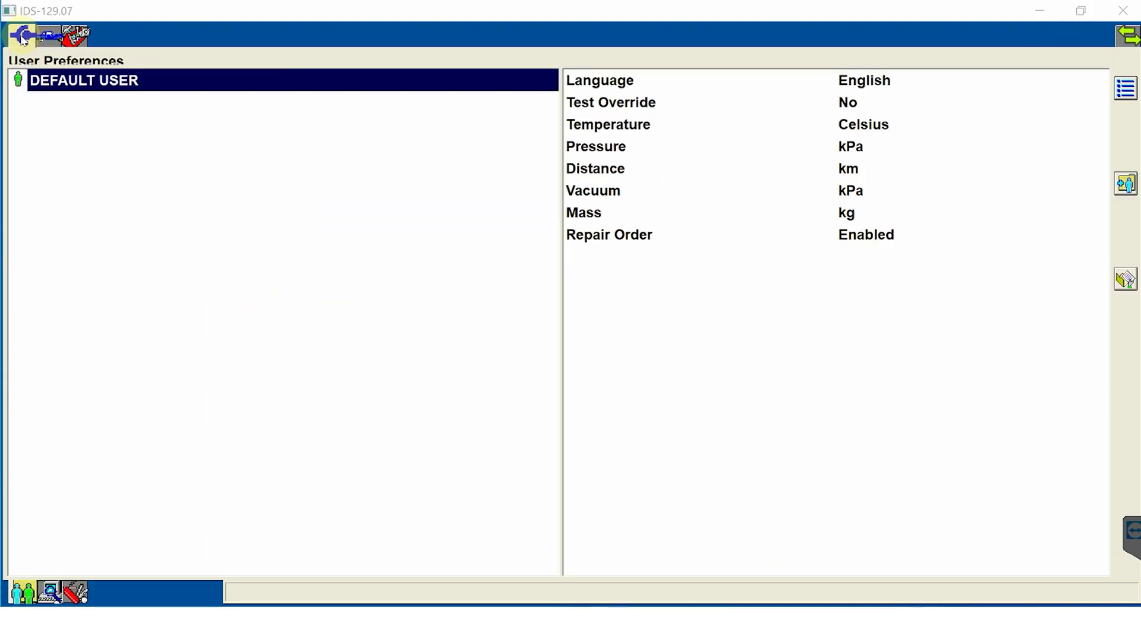
pyautogui.click(50, 593)
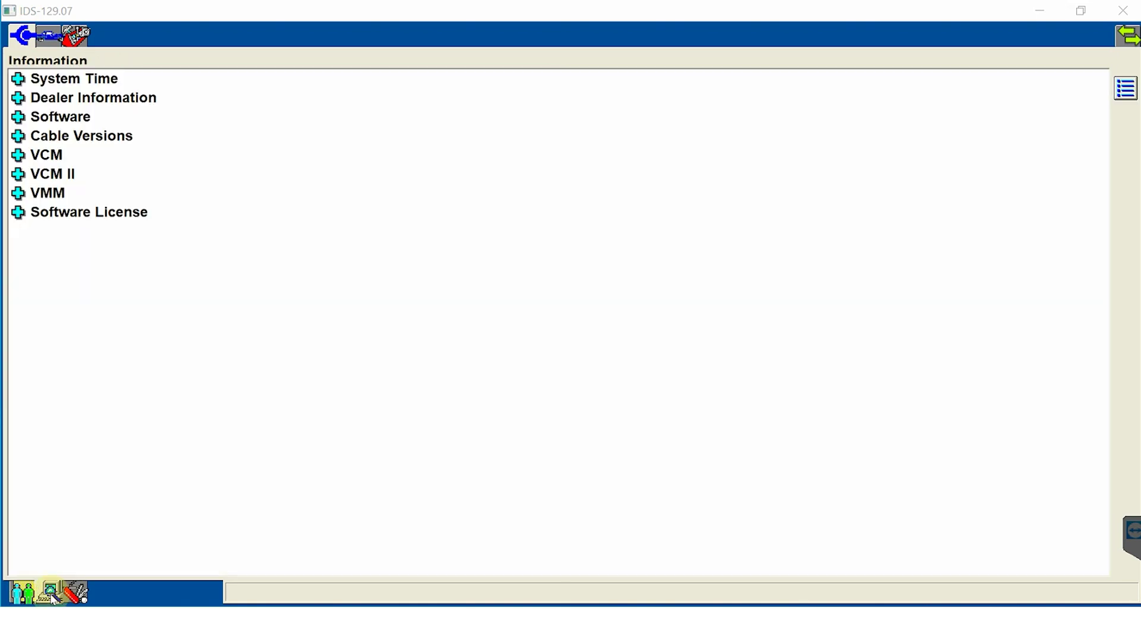
pyautogui.click(18, 214)
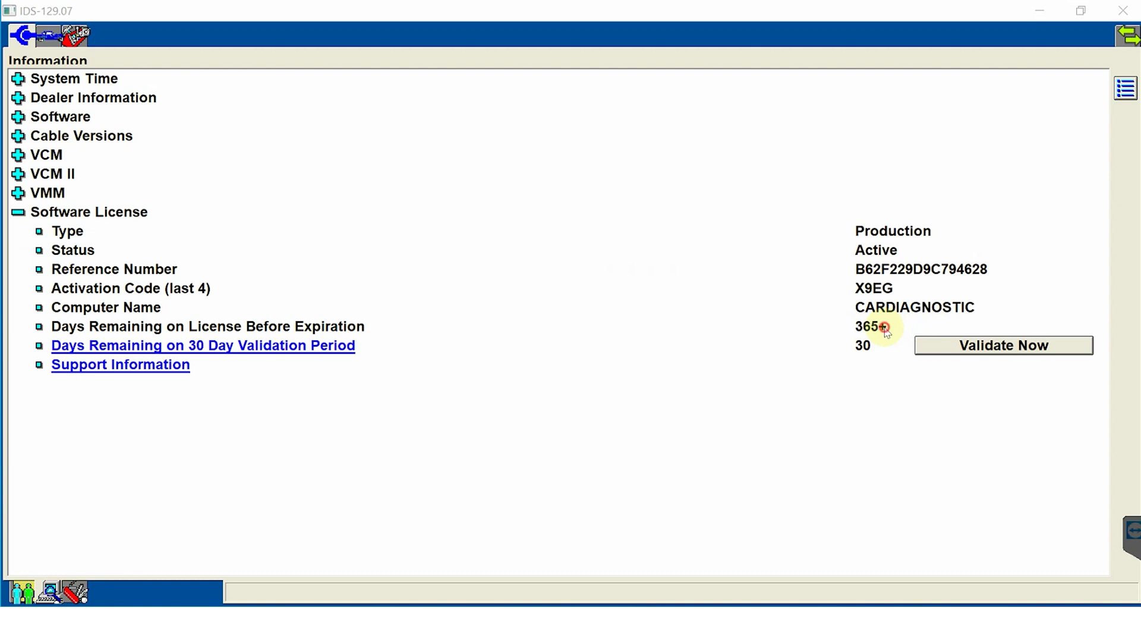
pyautogui.click(48, 38)
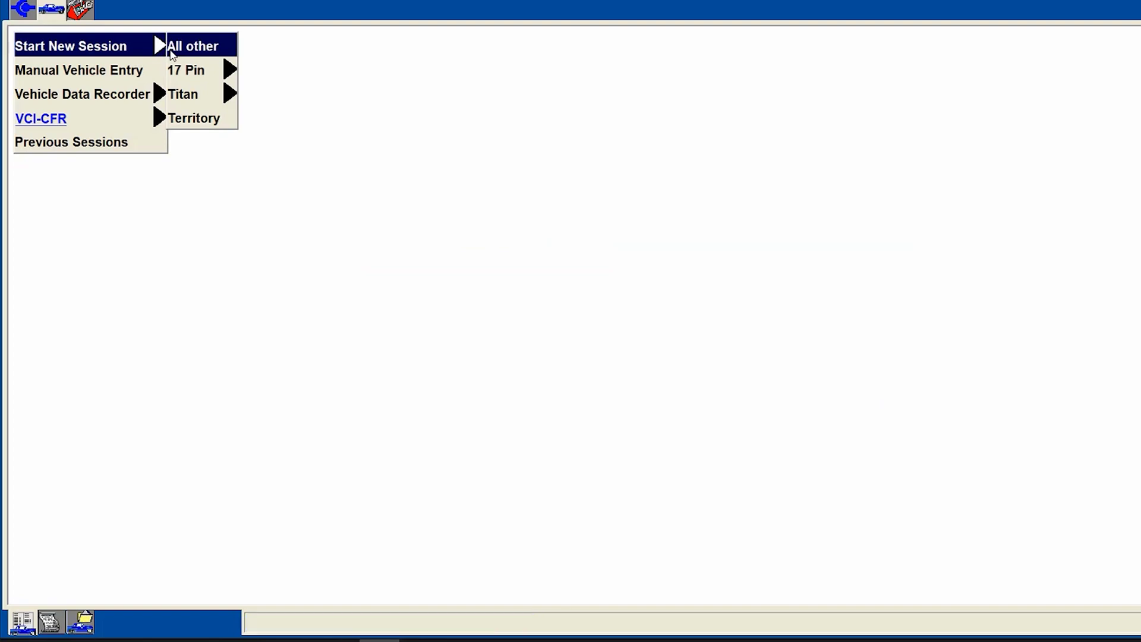
# Step: Start a new session without restoring the previous one, and confirm the 2015 Ranger specification
pyautogui.click(171, 54)
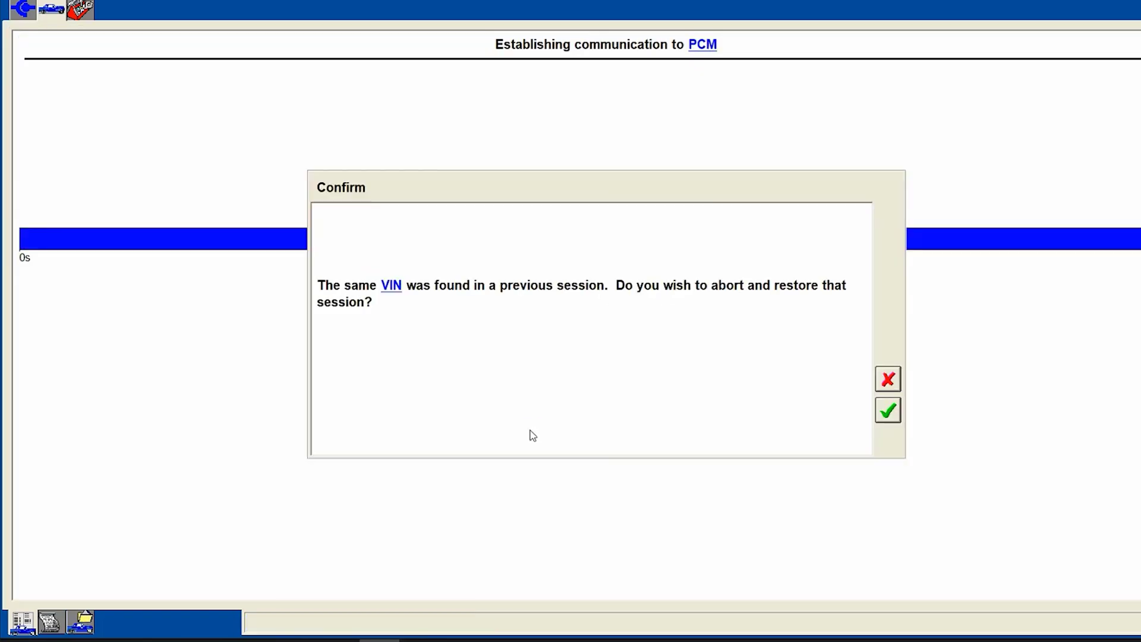
pyautogui.click(890, 385)
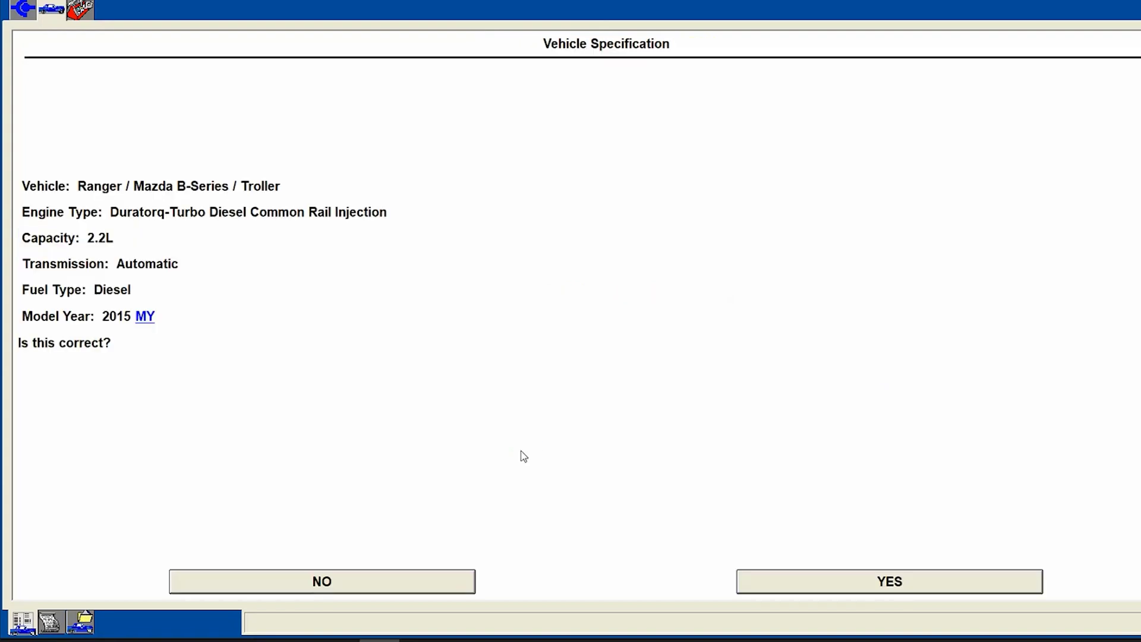
pyautogui.click(931, 583)
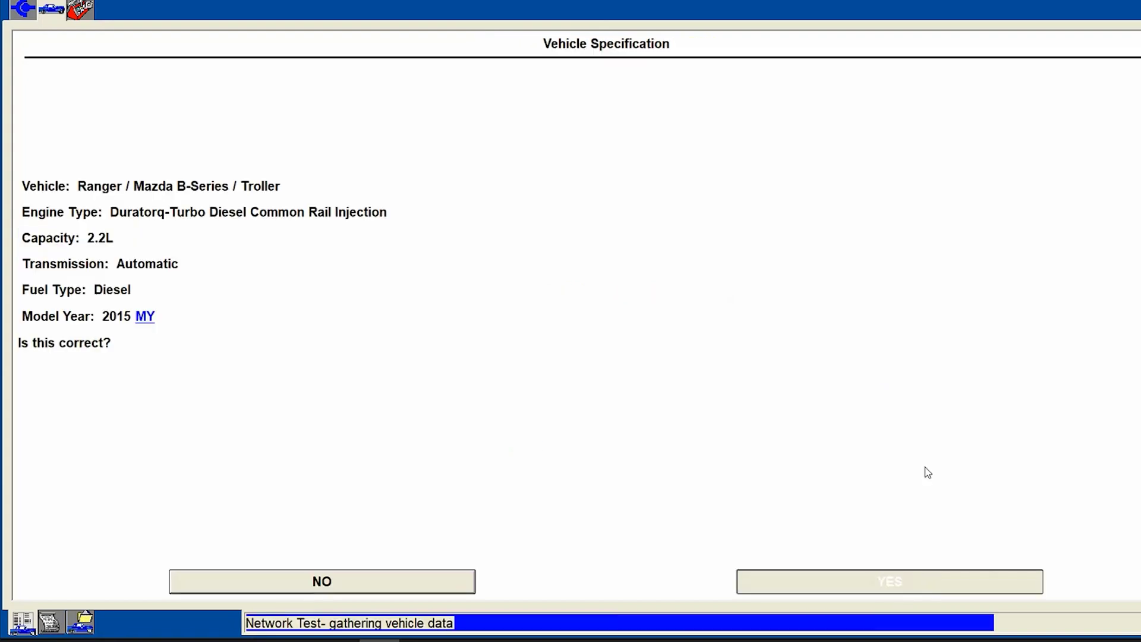